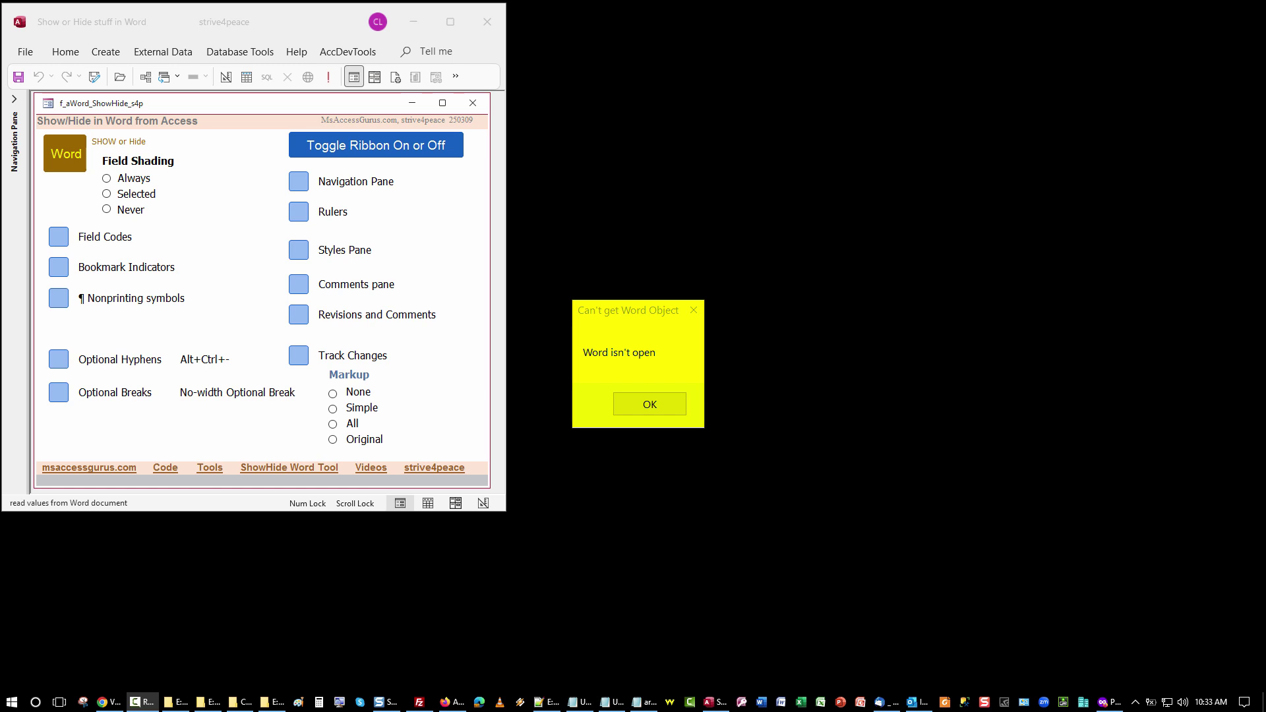
Dismiss the Word-not-open message, start Word and open the recent Test_PVBB_s4p_2503.docx
left_click(658, 406)
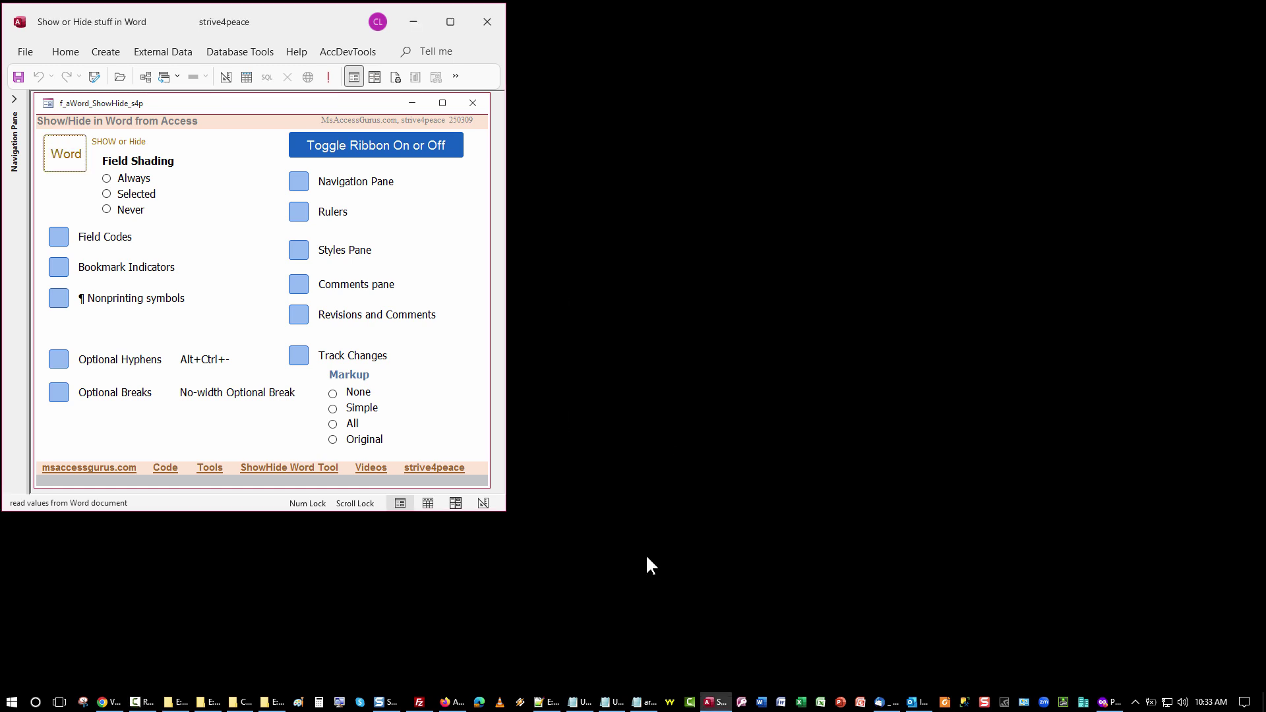
left_click(762, 703)
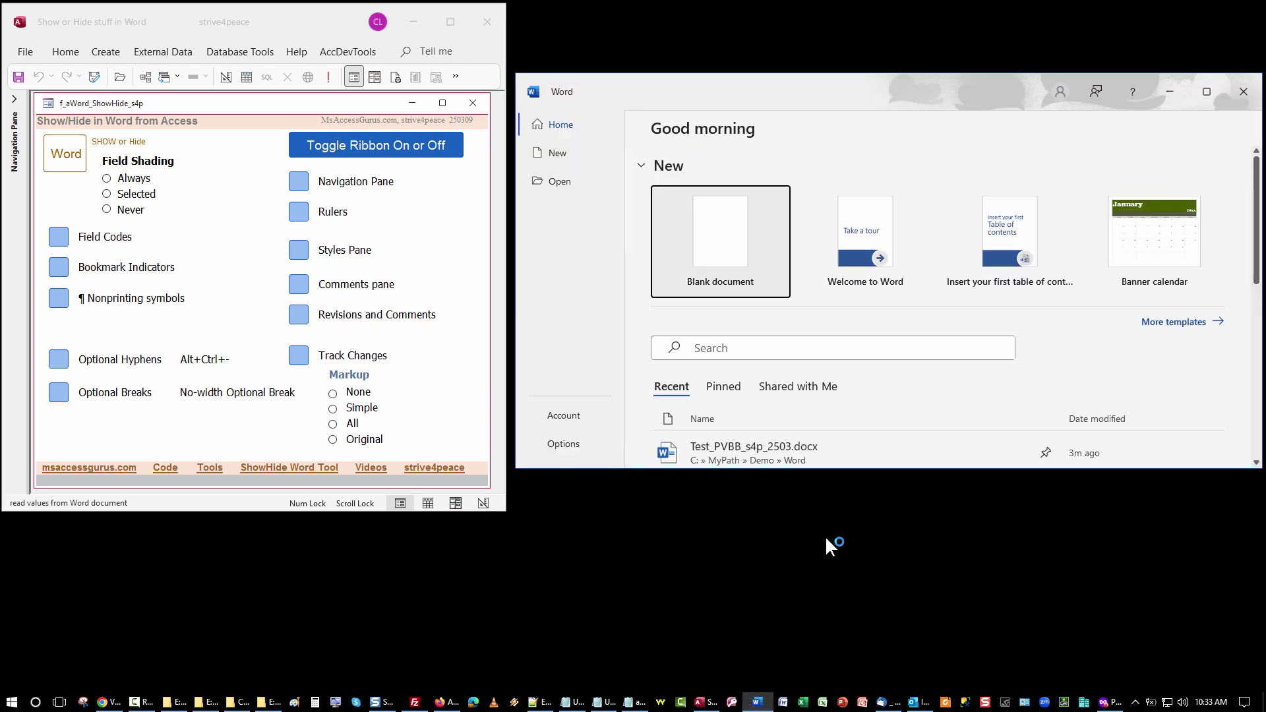
left_click(781, 453)
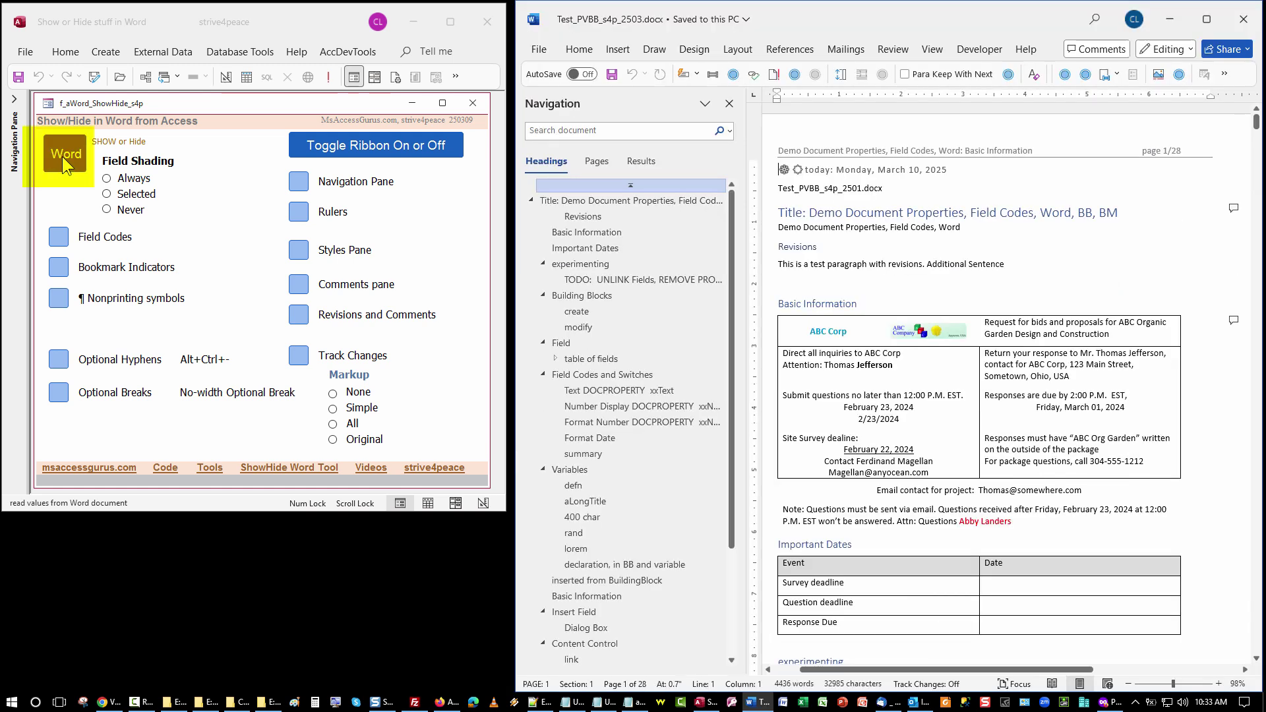
Read the open Word document's display settings into the form with the Word button
left_click(63, 157)
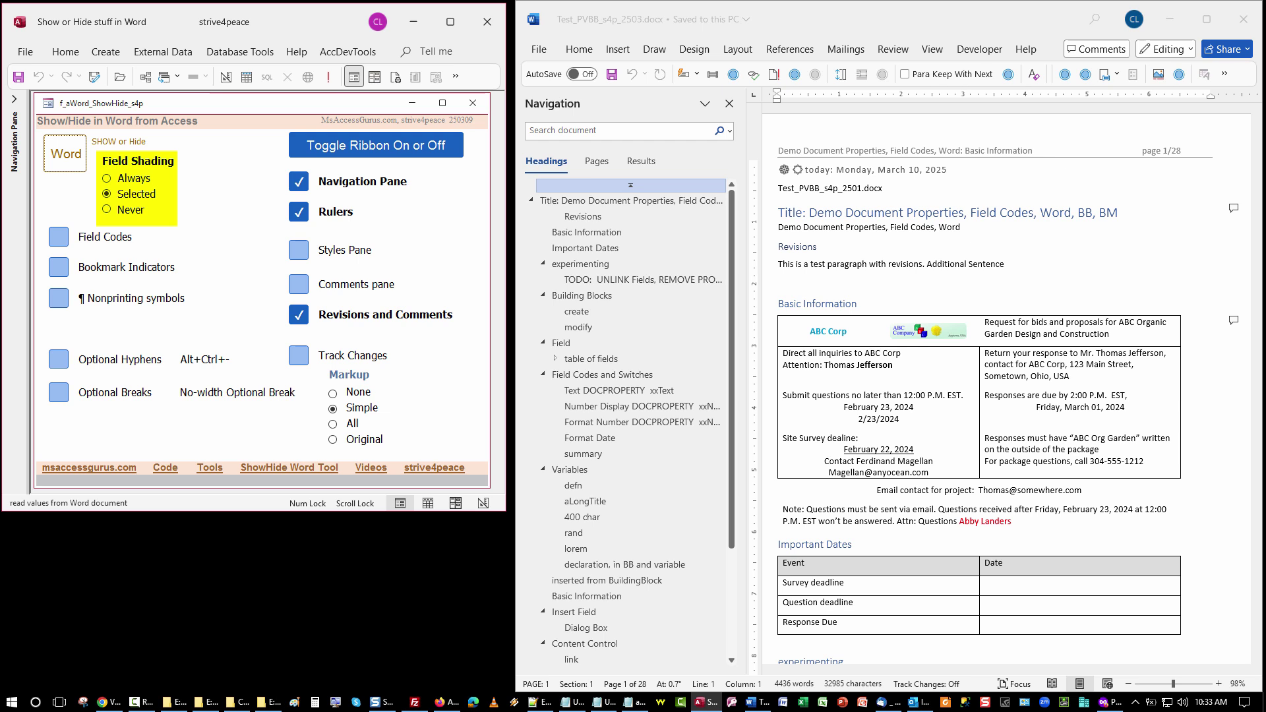
Bring Word forward and set Field Shading to Always so all fields show gray
left_click(938, 211)
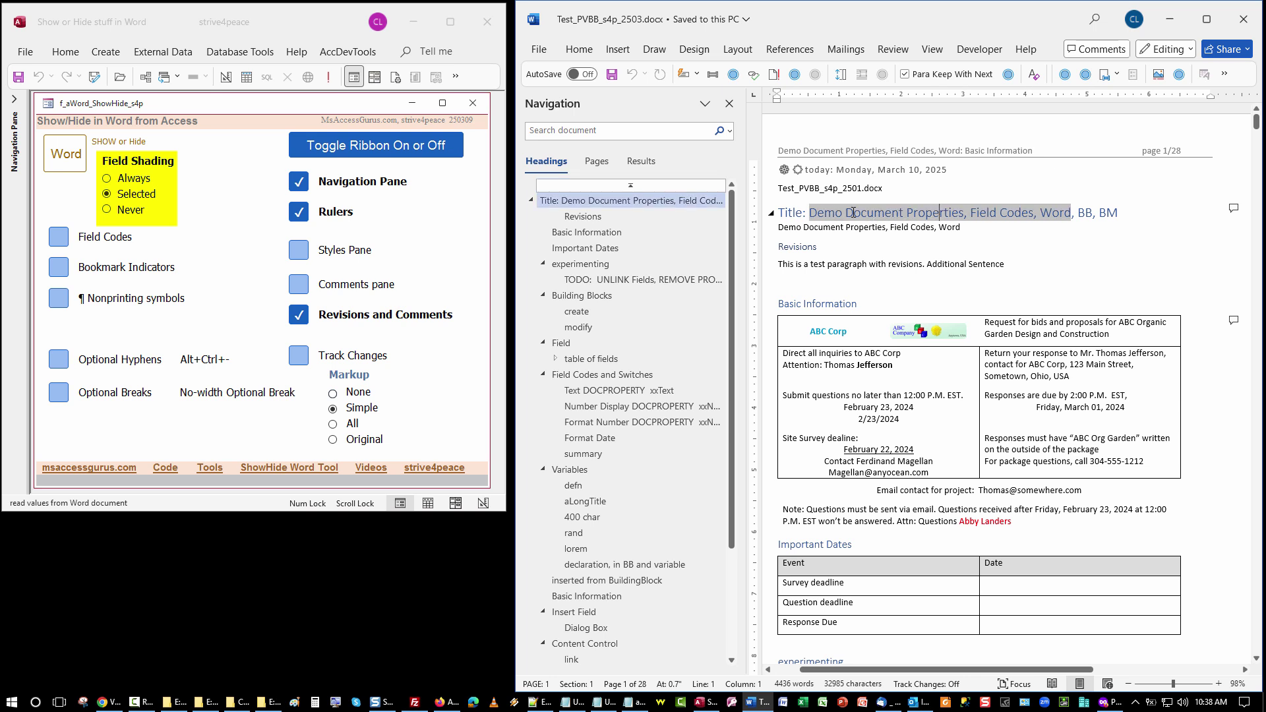
left_click(107, 179)
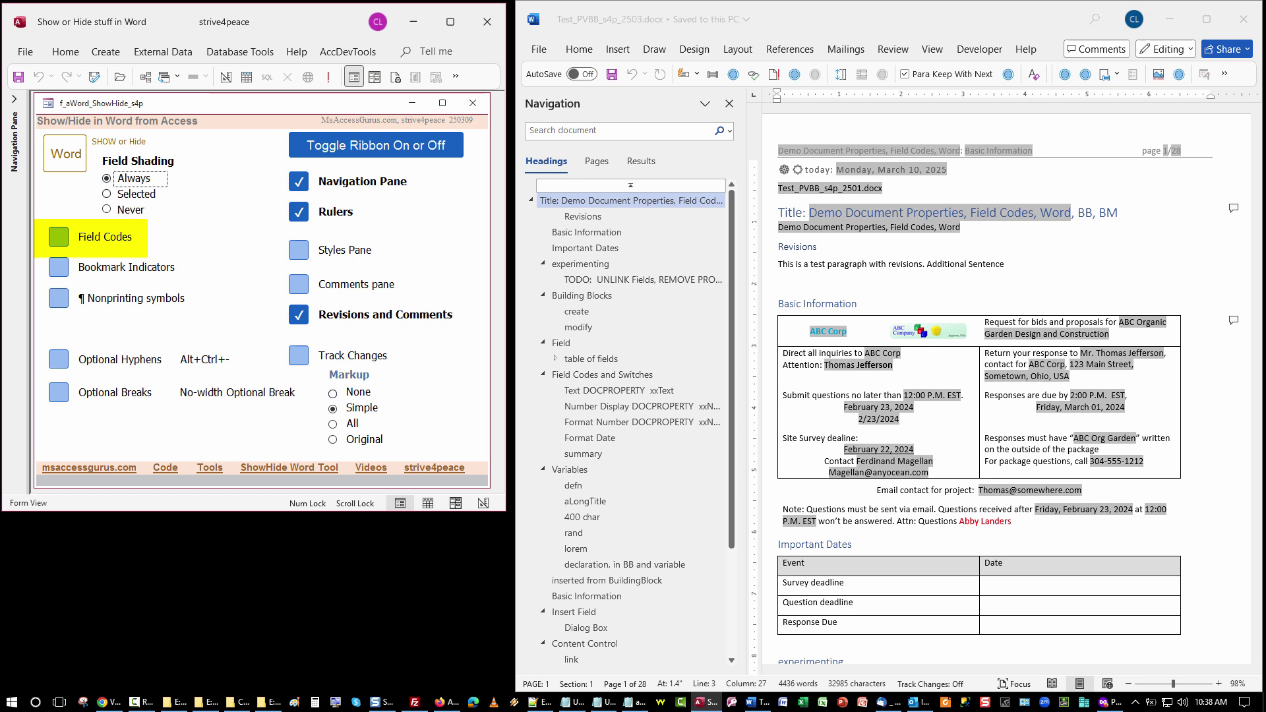
left_click(58, 236)
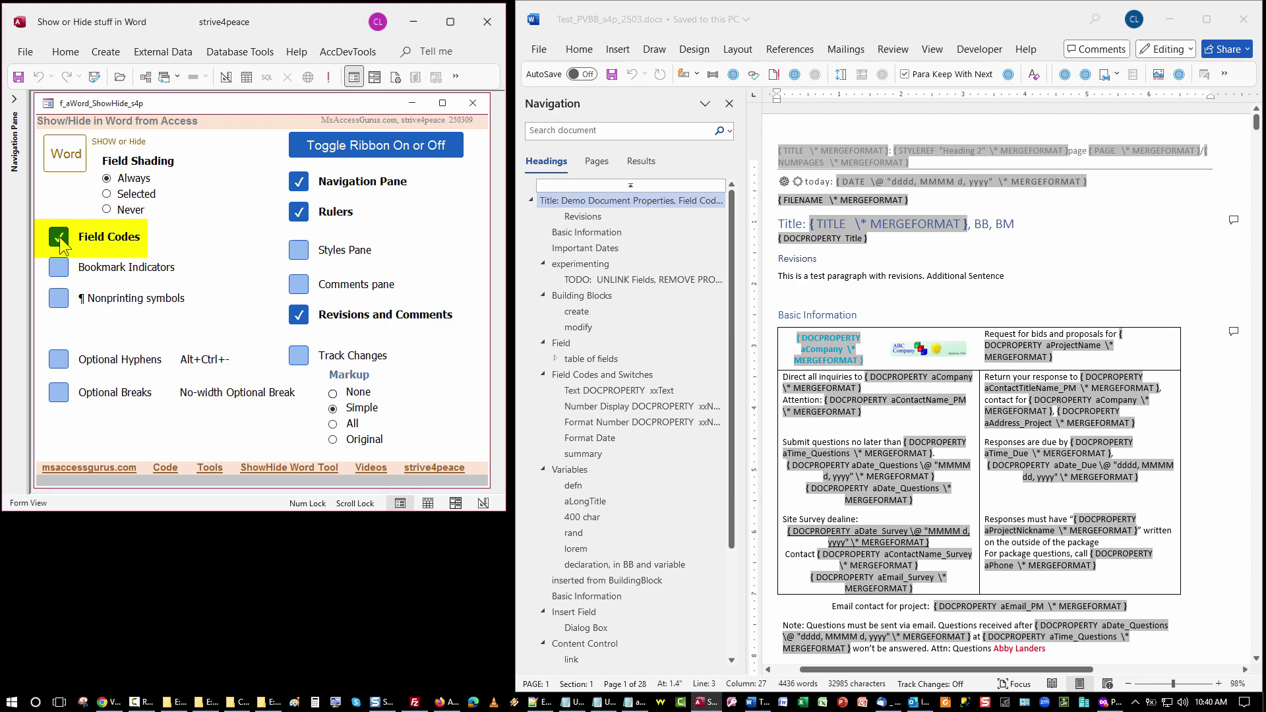
left_click(60, 236)
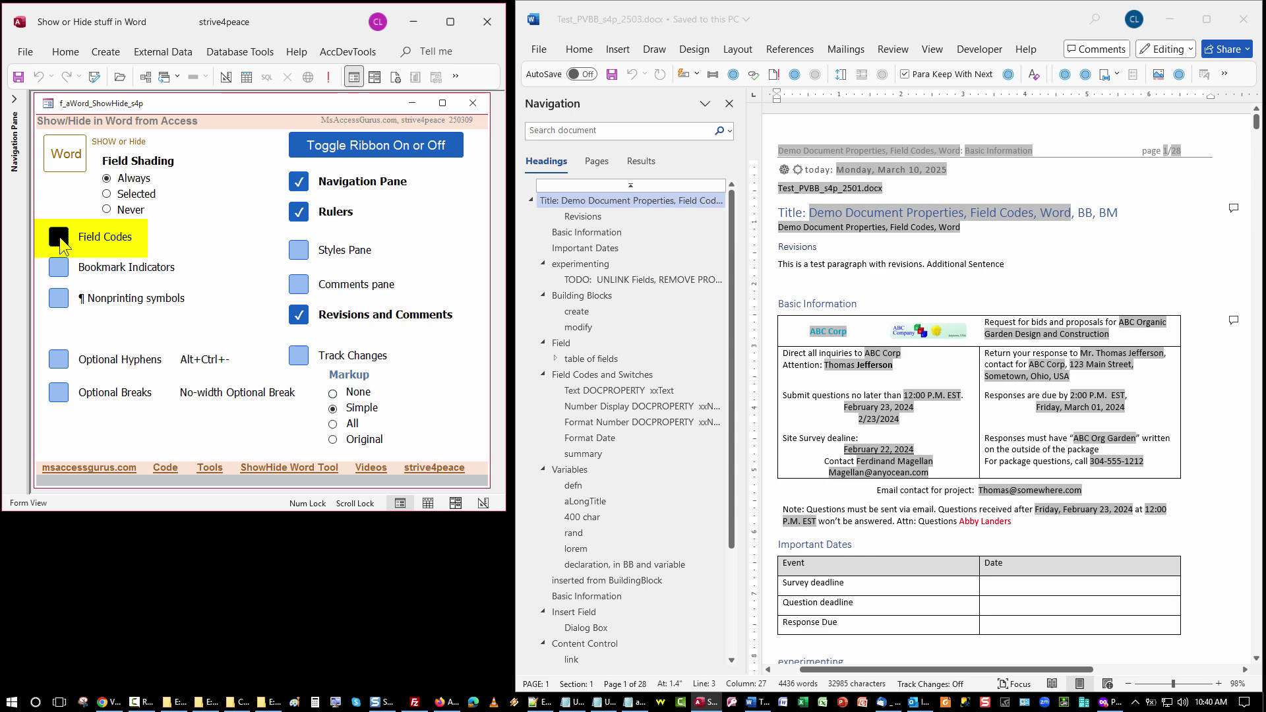
left_click(59, 236)
key("Tab")
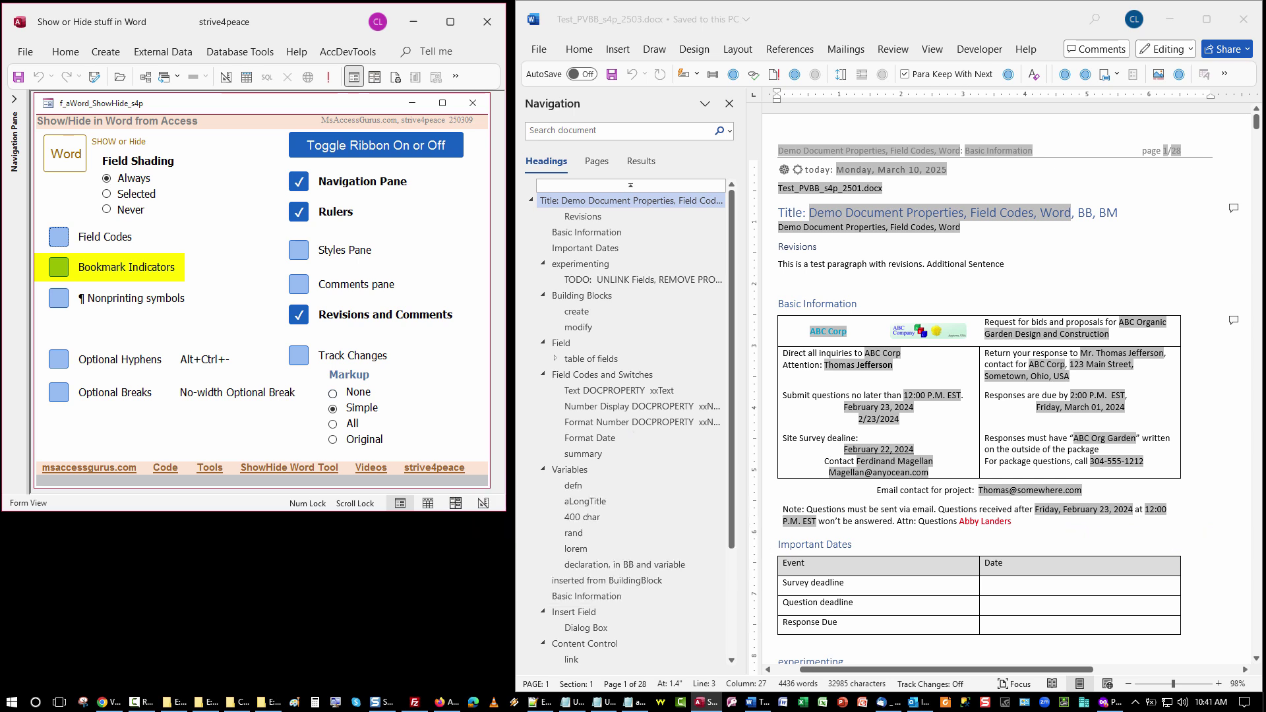
Turn on Bookmark Indicators so Word shows bookmark brackets
left_click(59, 267)
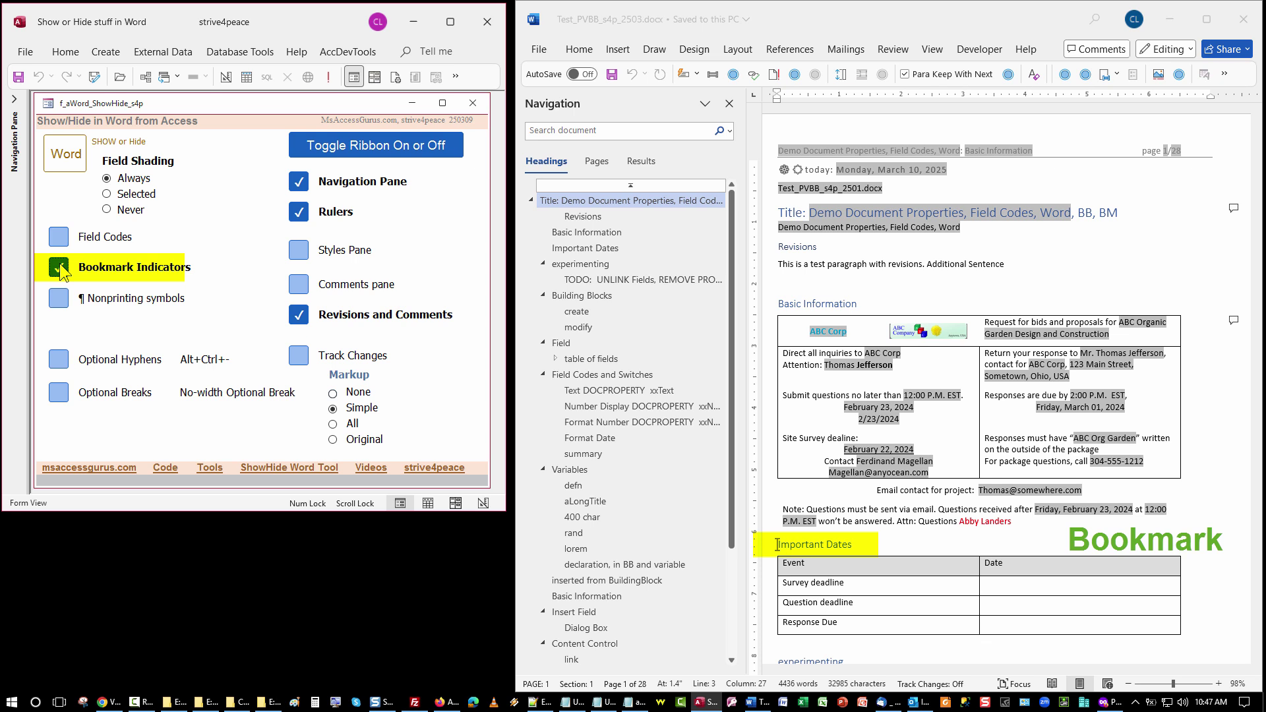
Jump to the 'Bookmark Name, how long? 40 char' section and bring up Go To bookmarks
left_click(728, 567)
scroll(634, 445, "down", 5)
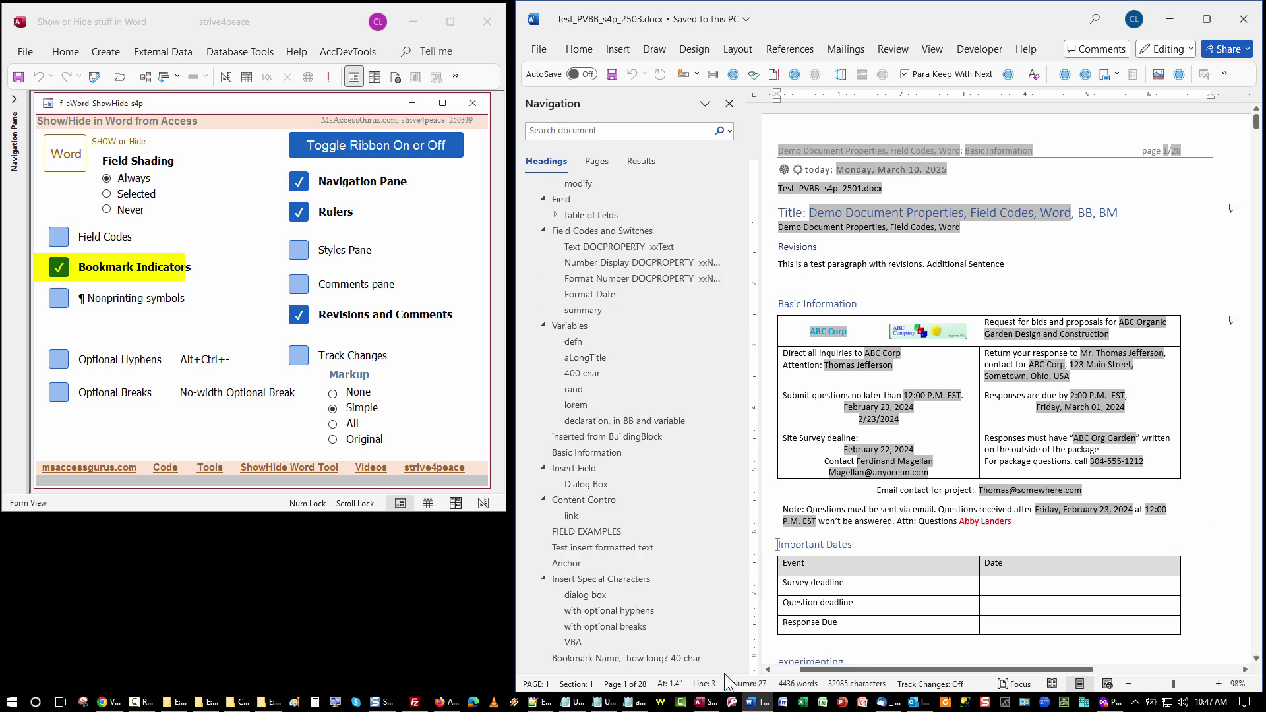
left_click(627, 657)
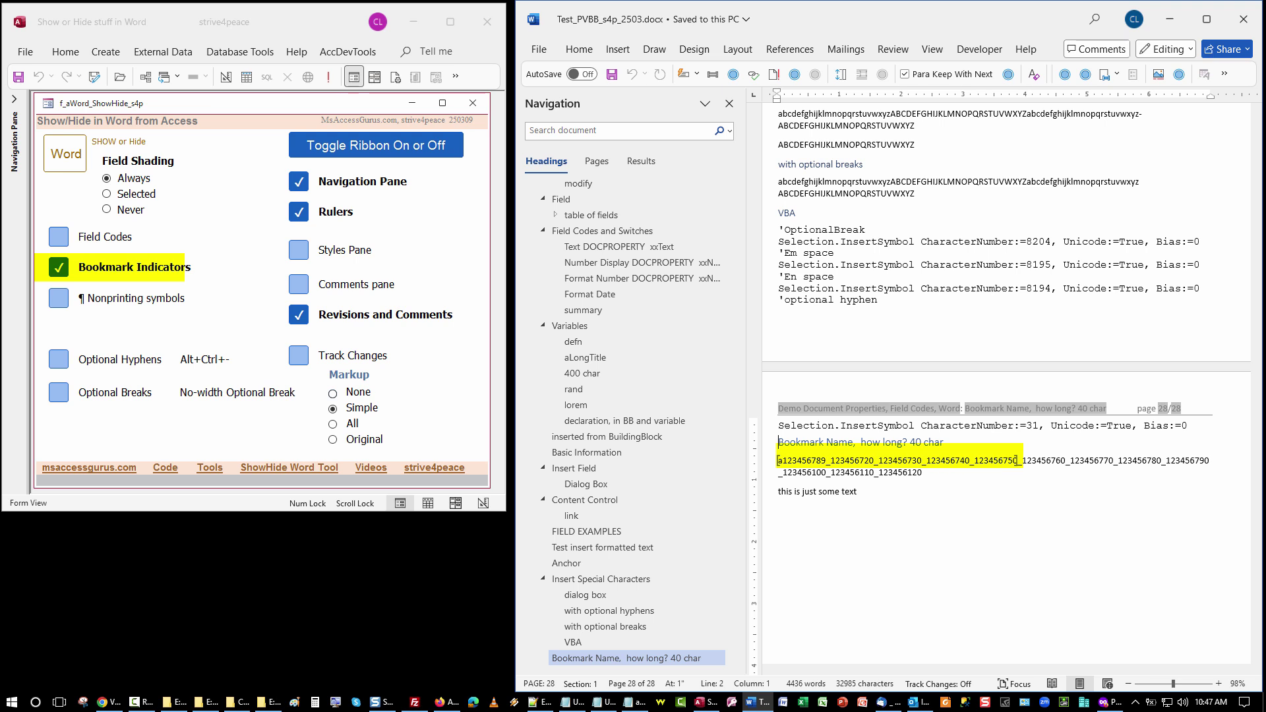
key("ctrl+g")
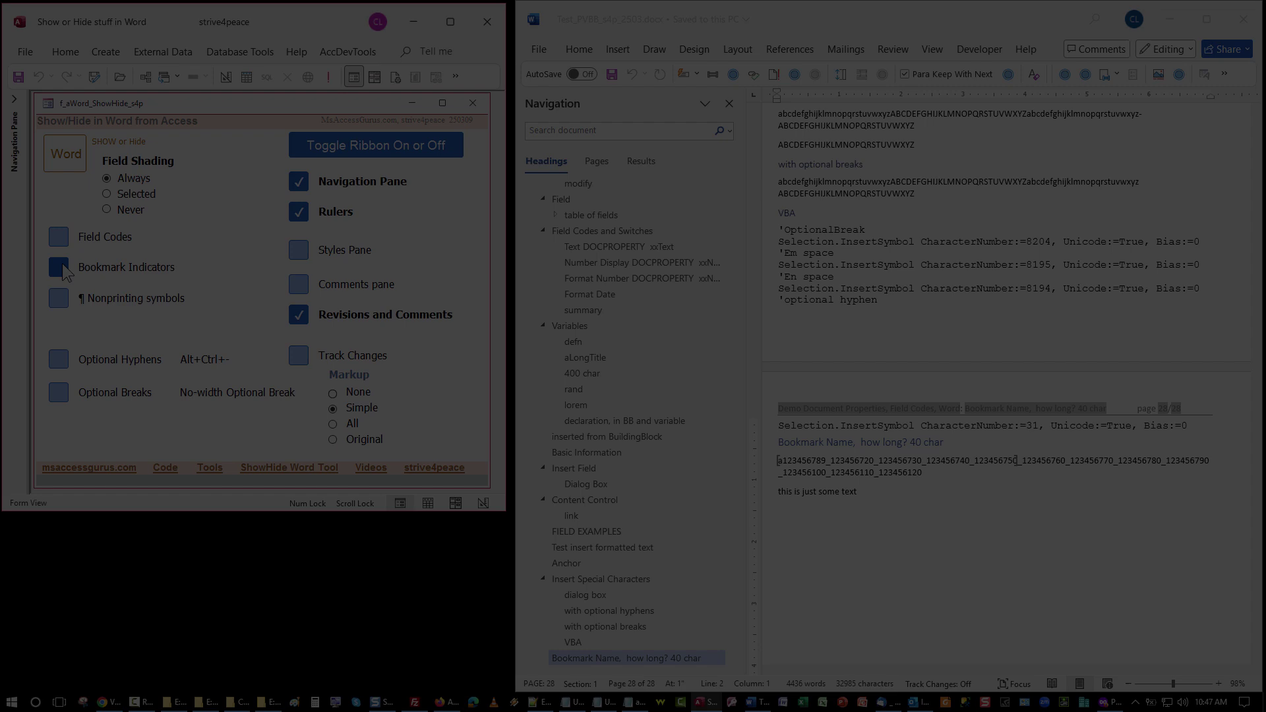
Toggle Bookmark Indicators off, on and off, then show and hide nonprinting symbols
left_click(59, 267)
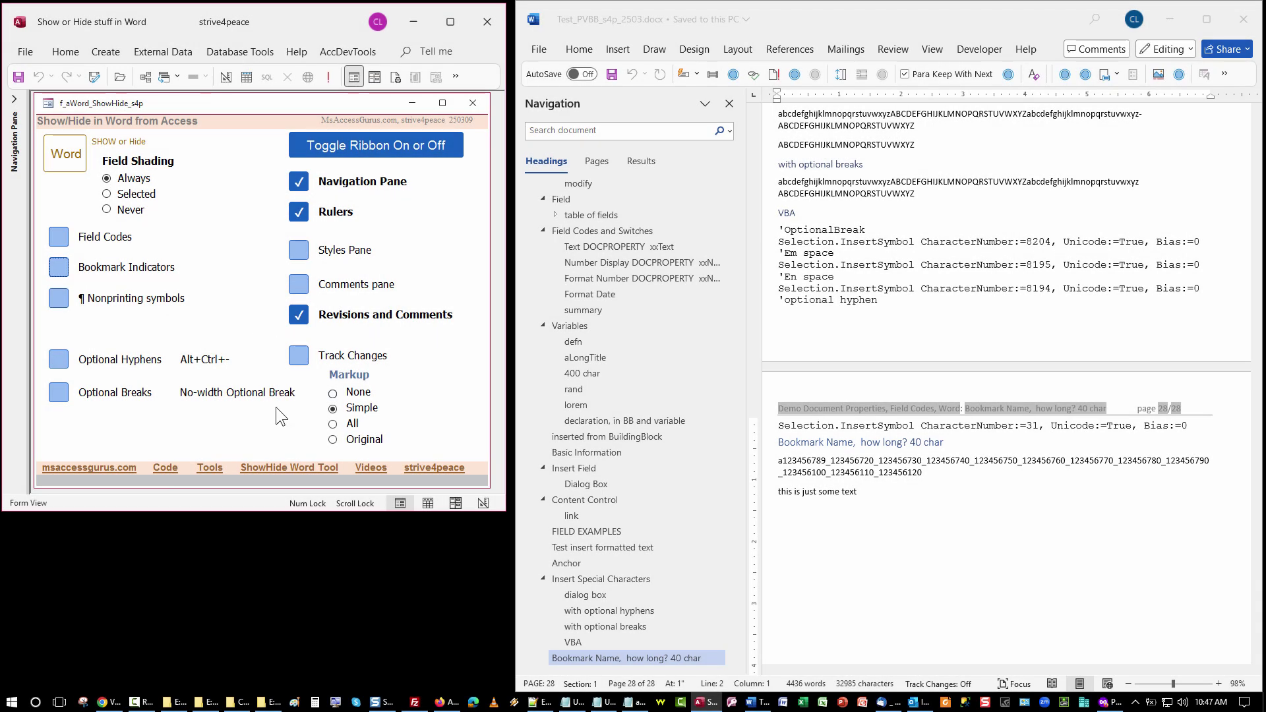
left_click(60, 270)
left_click(60, 270)
left_click(60, 300)
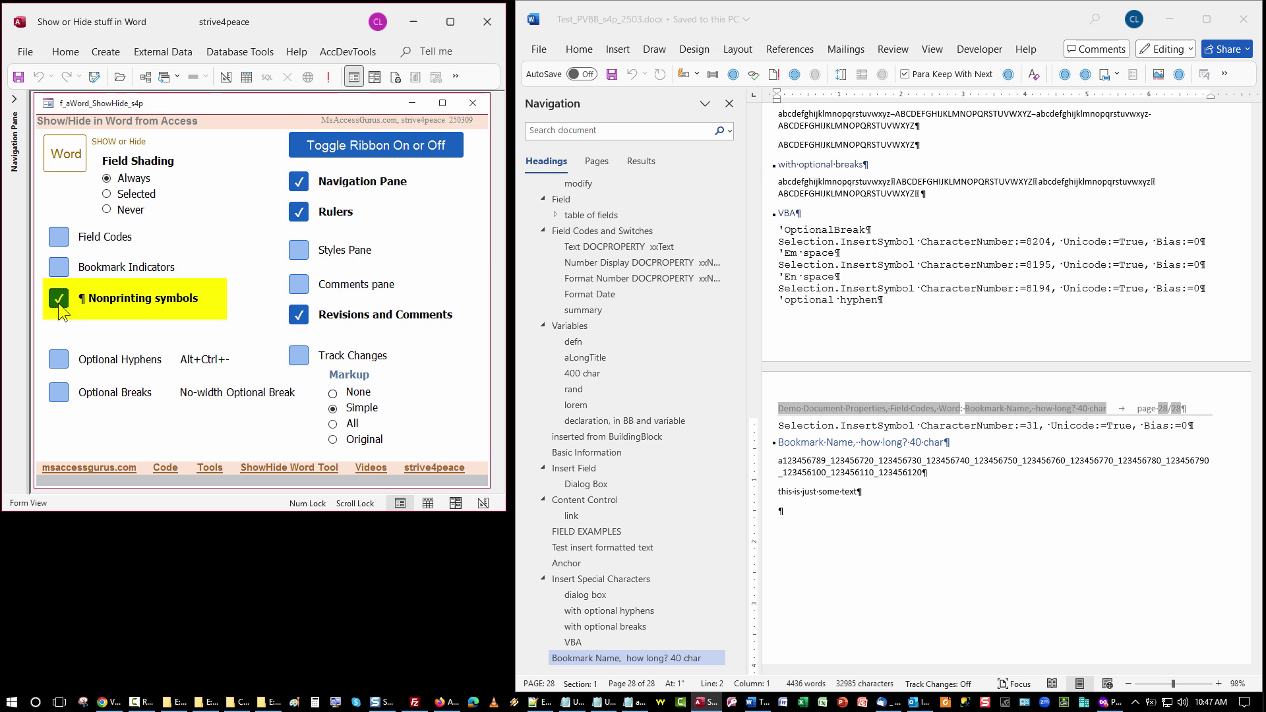
left_click(59, 298)
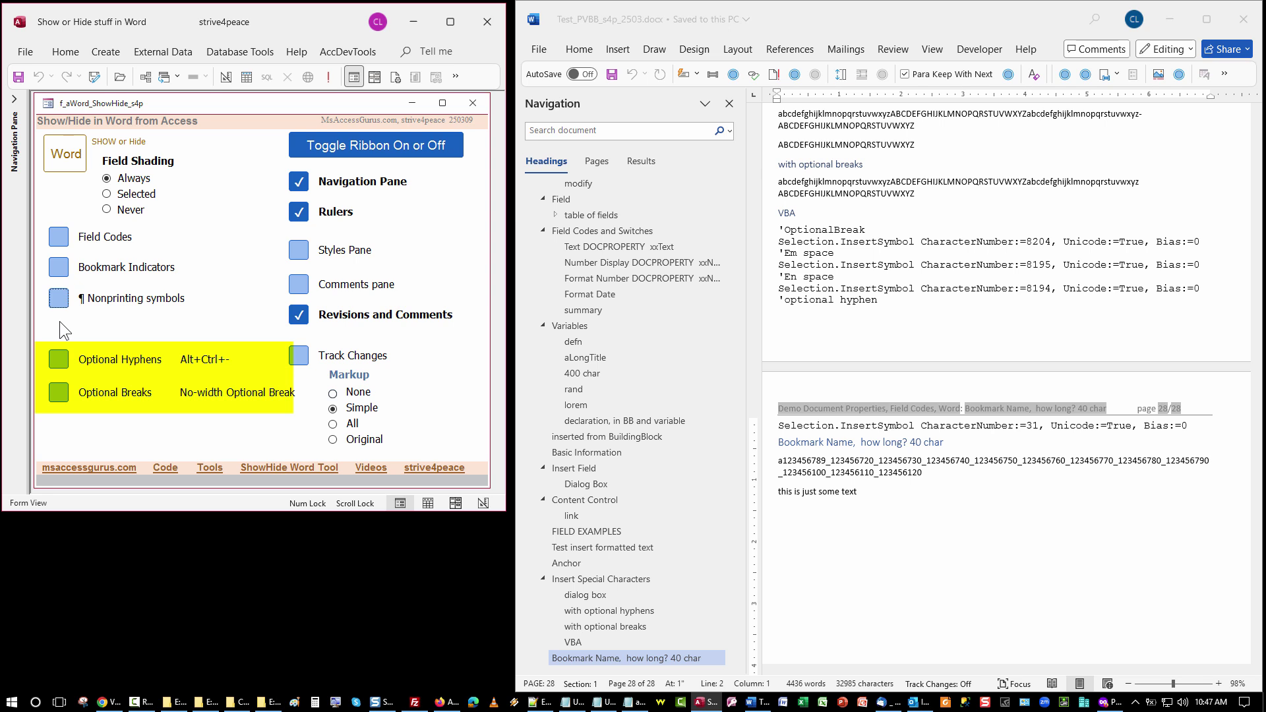
left_click(58, 360)
scroll(890, 258, "up", 3)
scroll(910, 267, "up", 3)
left_click(60, 389)
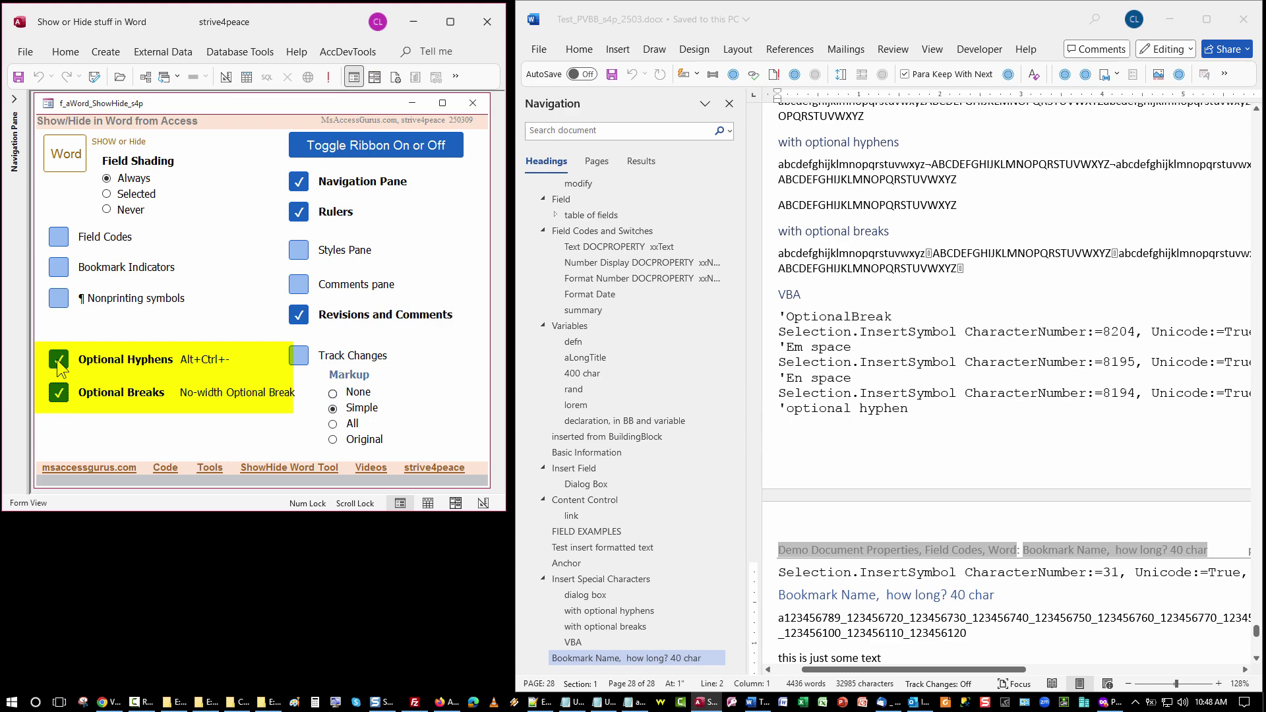
left_click(59, 360)
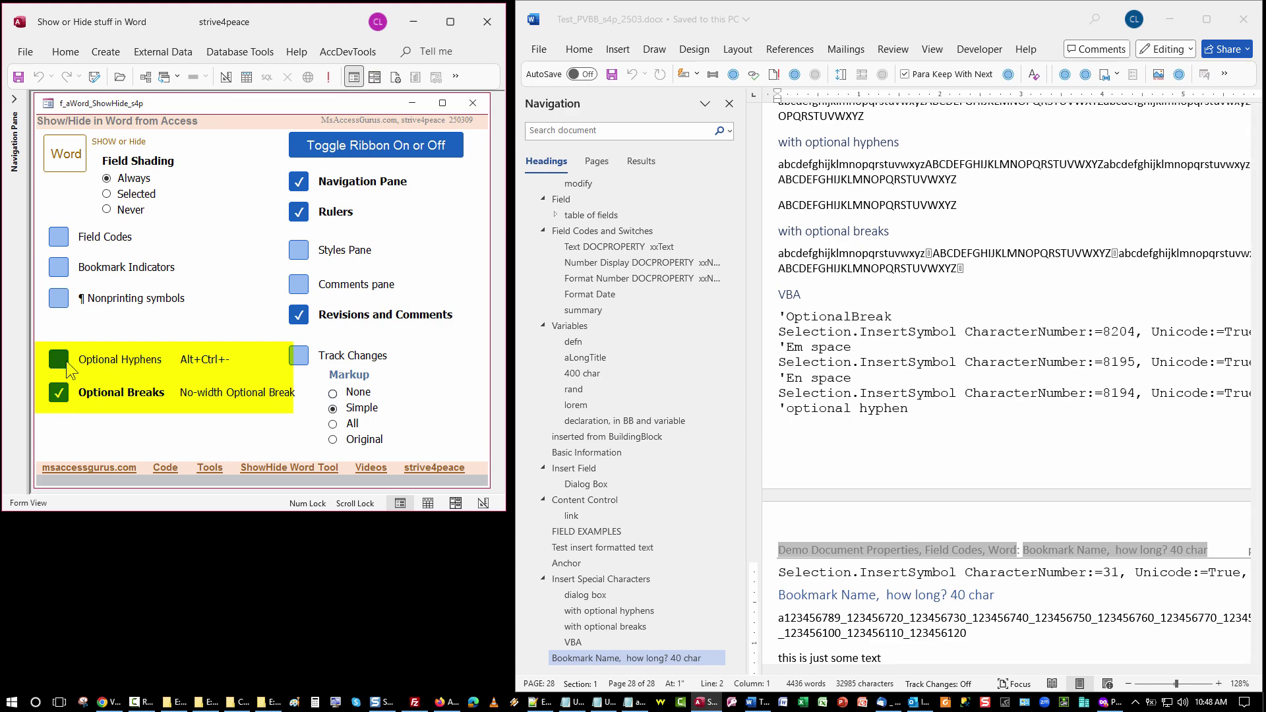
left_click(60, 393)
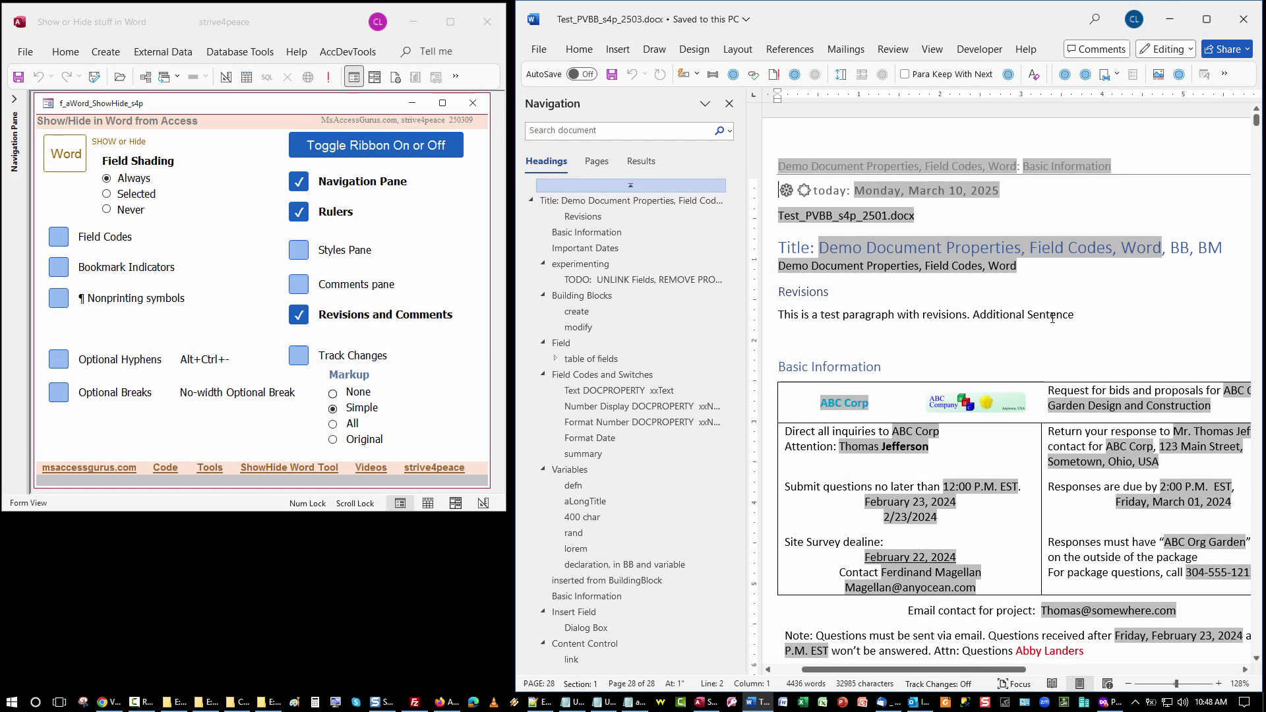
Hide and reshow Word's navigation pane, then hide and reshow the rulers
left_click(1055, 315)
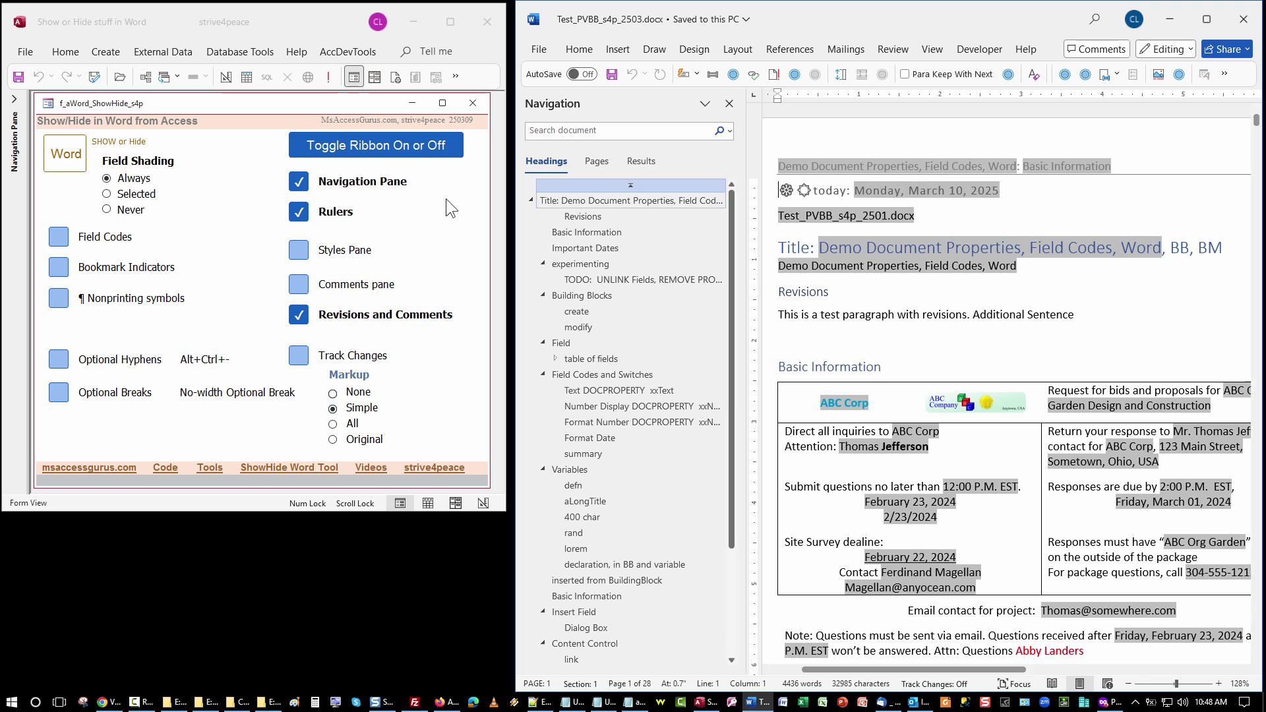
left_click(298, 182)
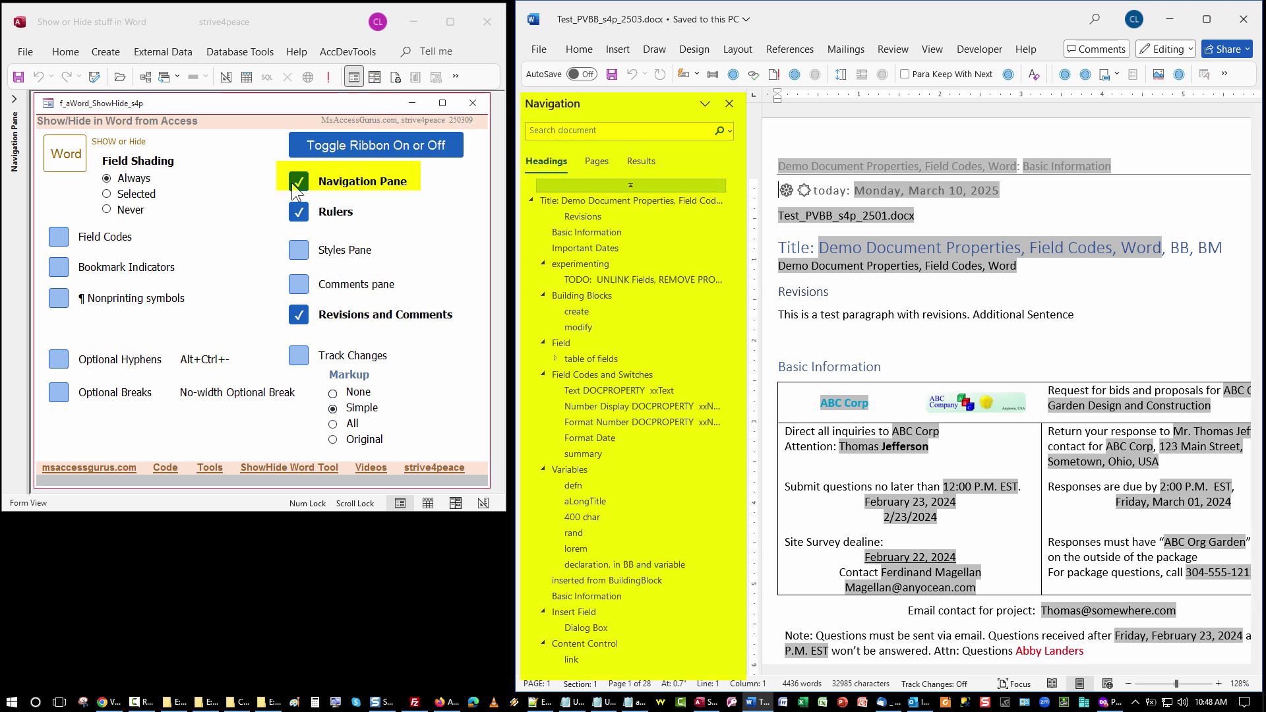
left_click(298, 182)
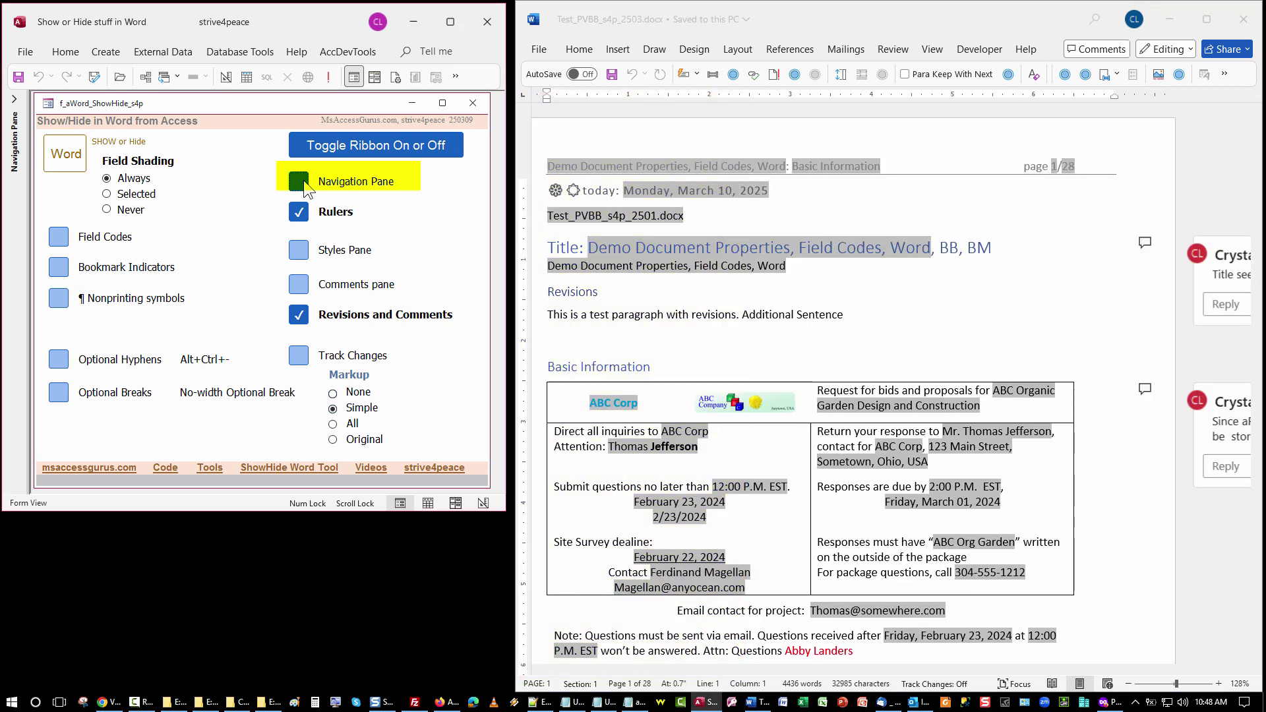
left_click(299, 182)
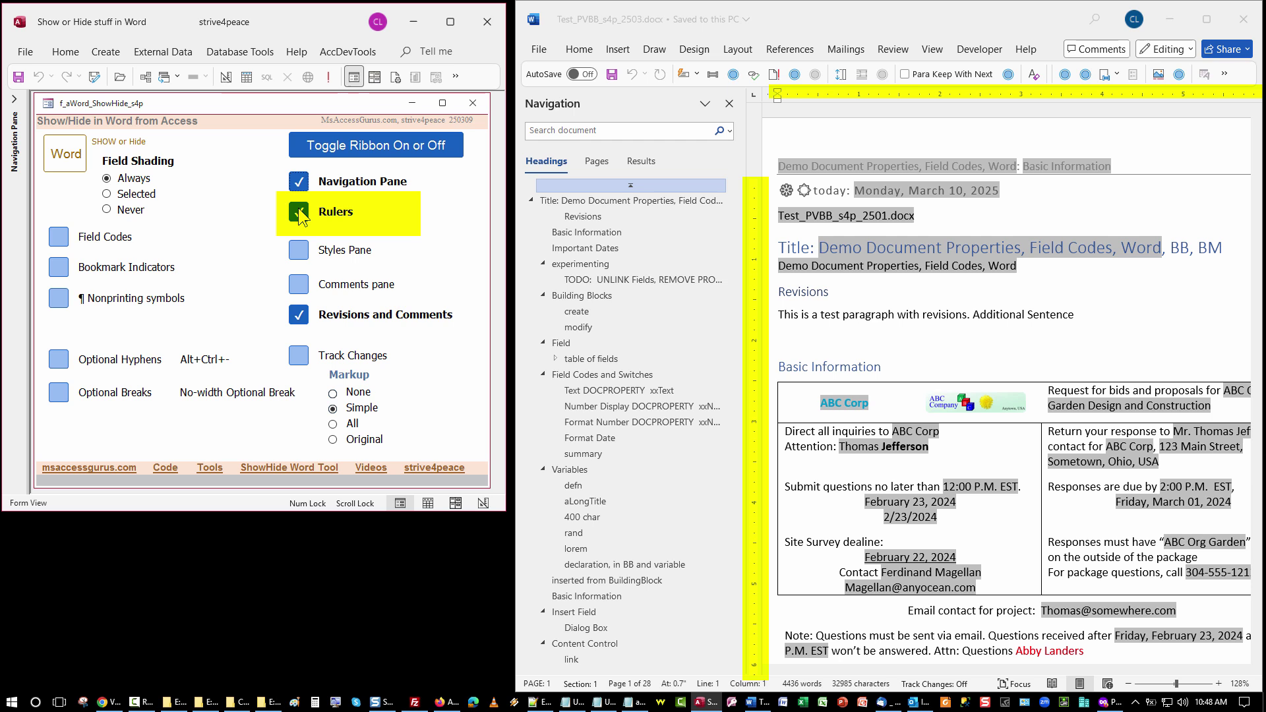
left_click(298, 211)
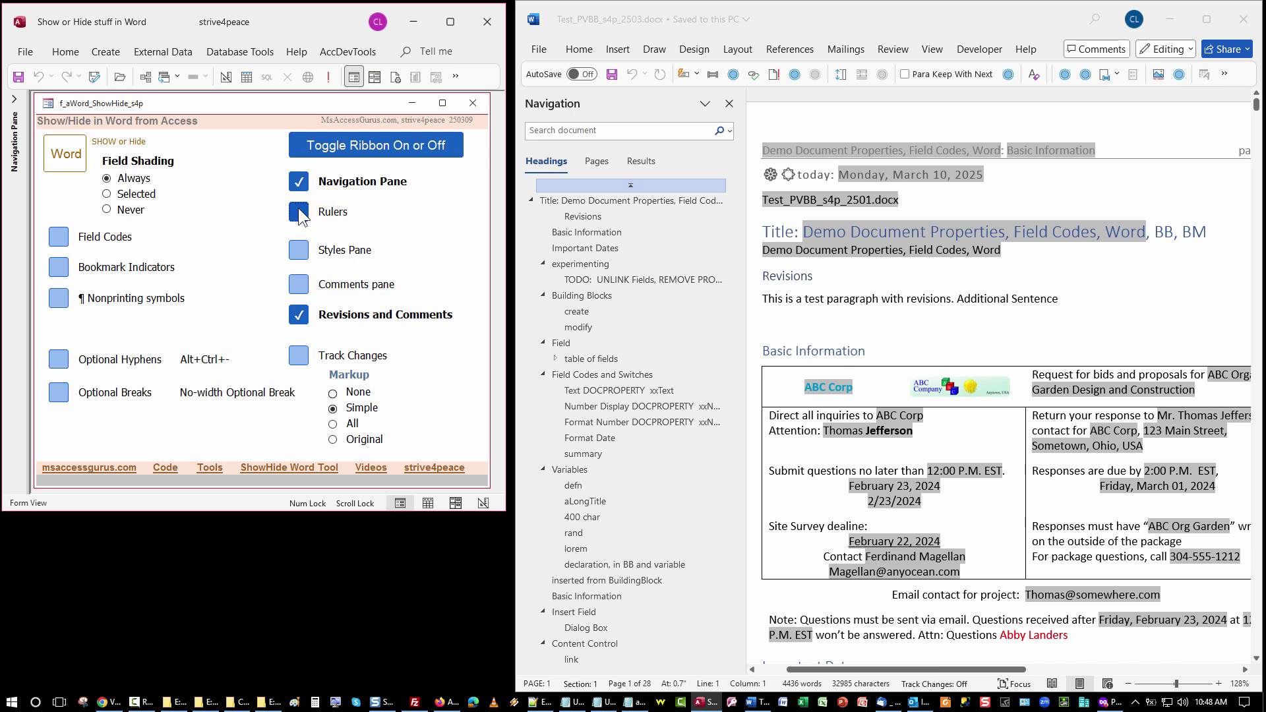
left_click(299, 212)
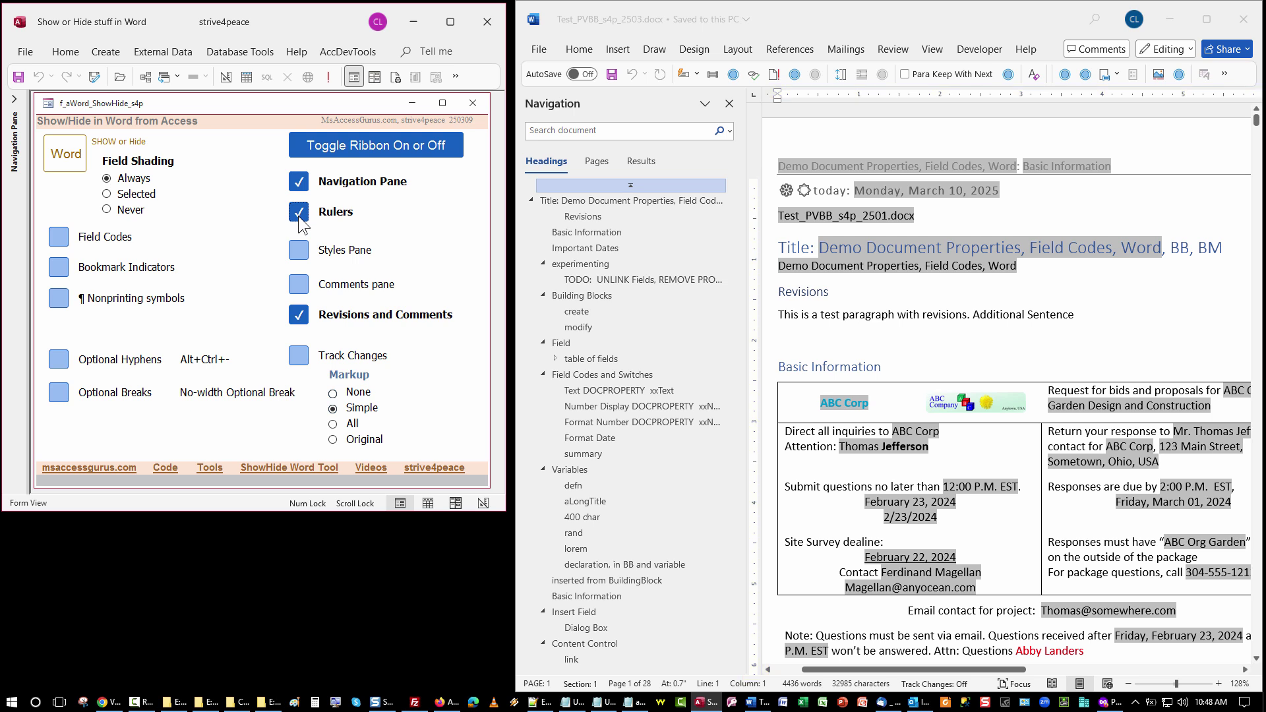
Attempt to show the Styles Pane and dismiss the resulting CommandBar error
left_click(299, 250)
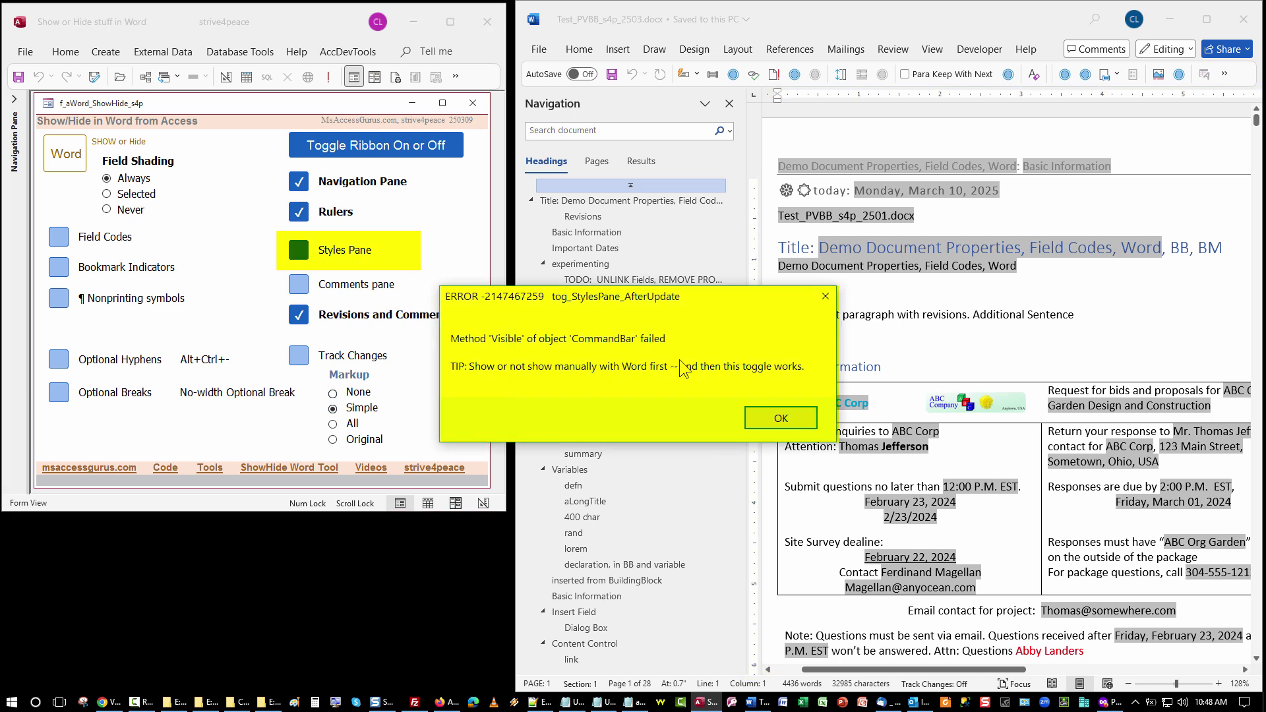
left_click(782, 420)
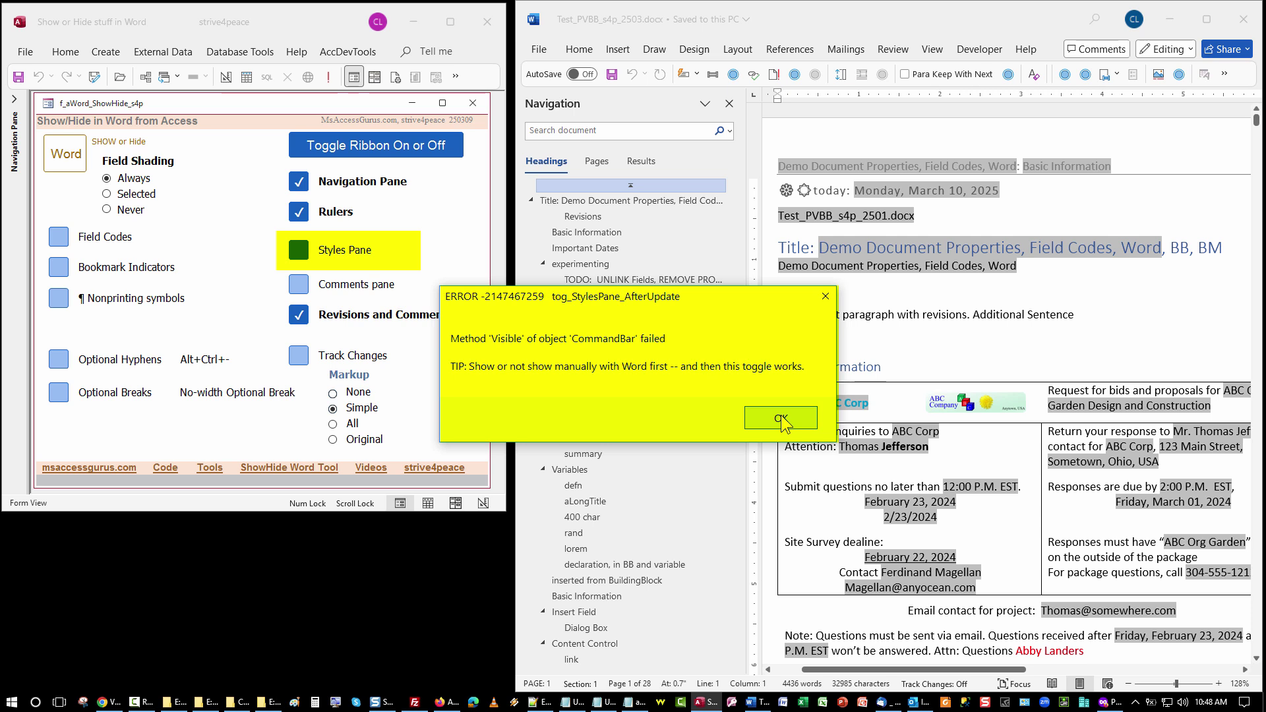
left_click(782, 423)
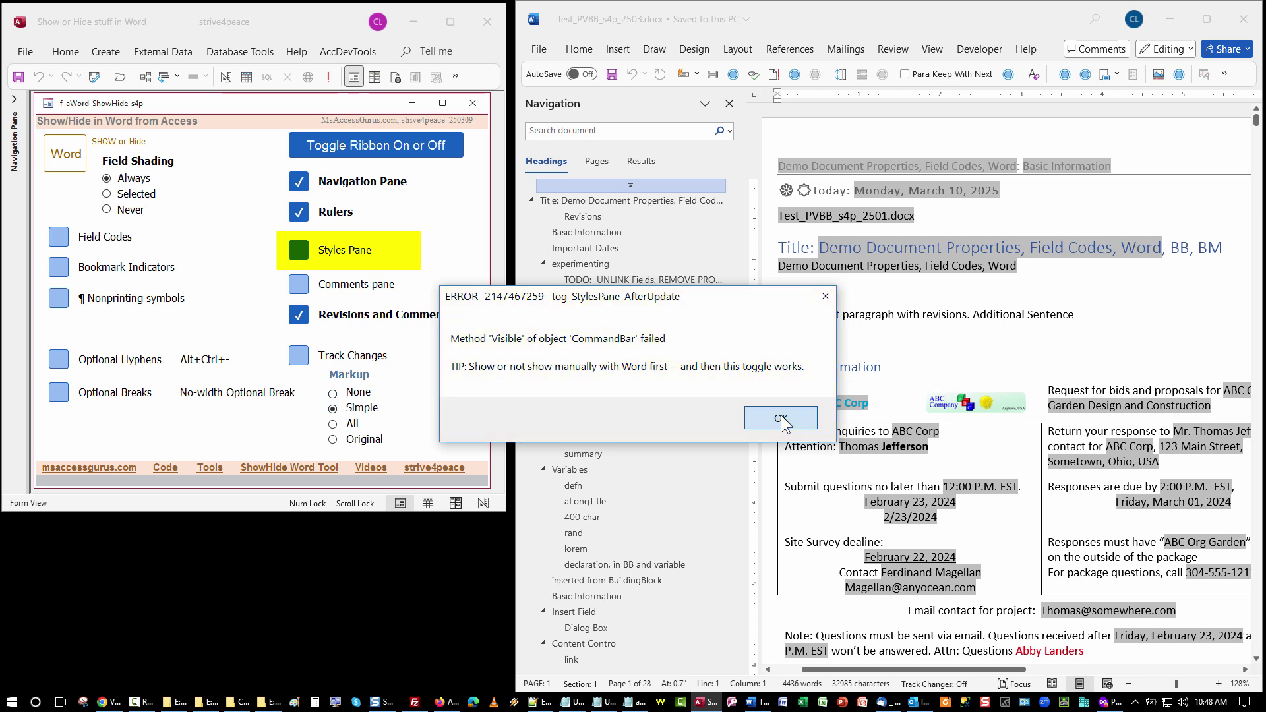
Open Word's Styles list from Home, then toggle Styles Pane off and on from the form
left_click(782, 422)
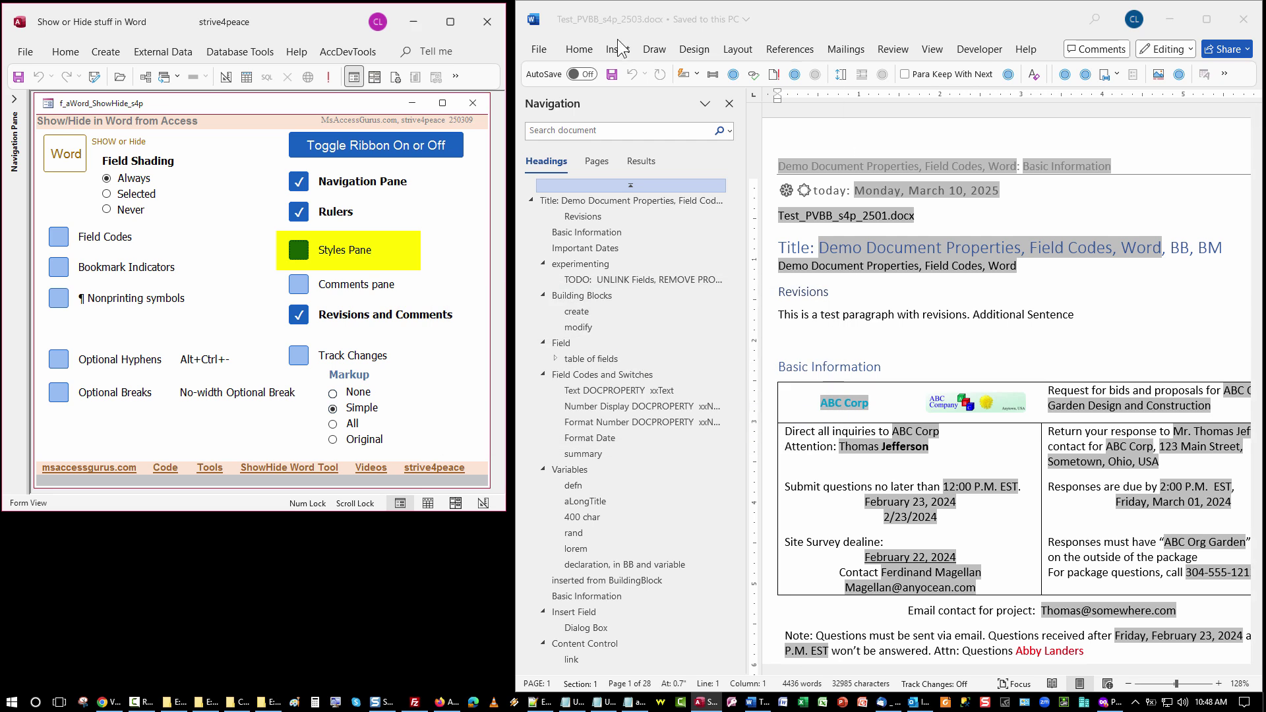
left_click(580, 50)
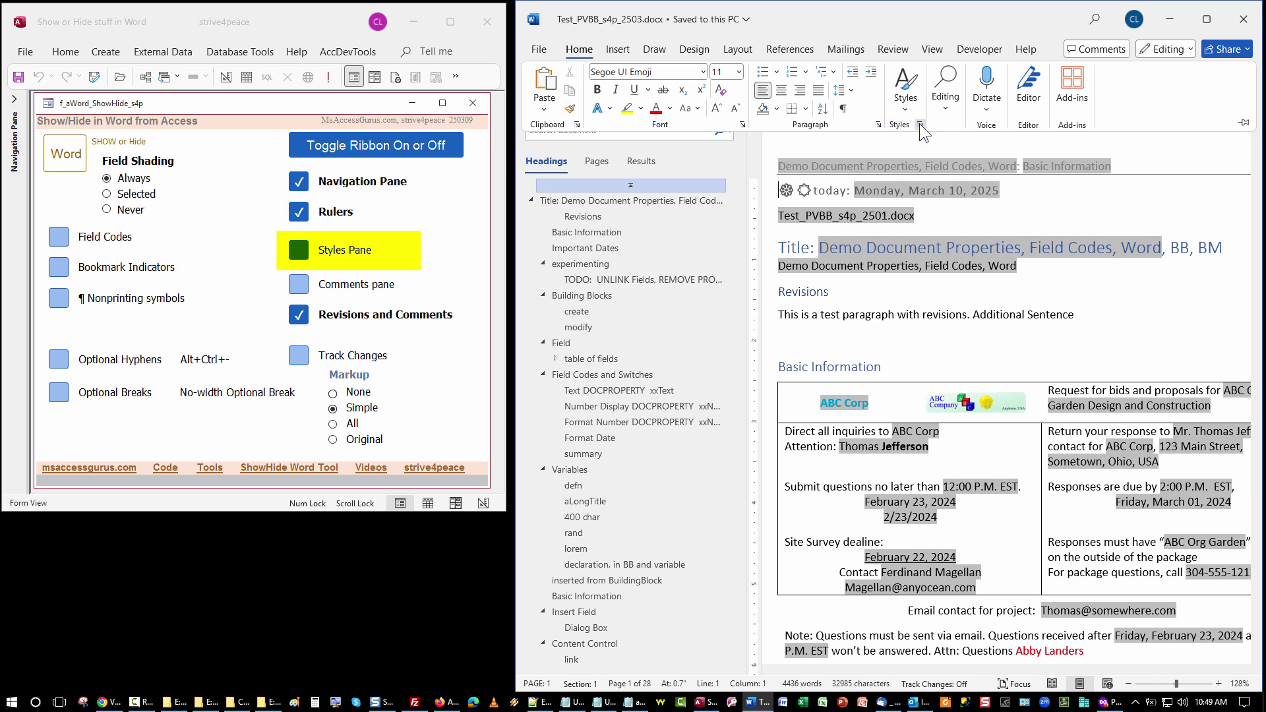
left_click(920, 123)
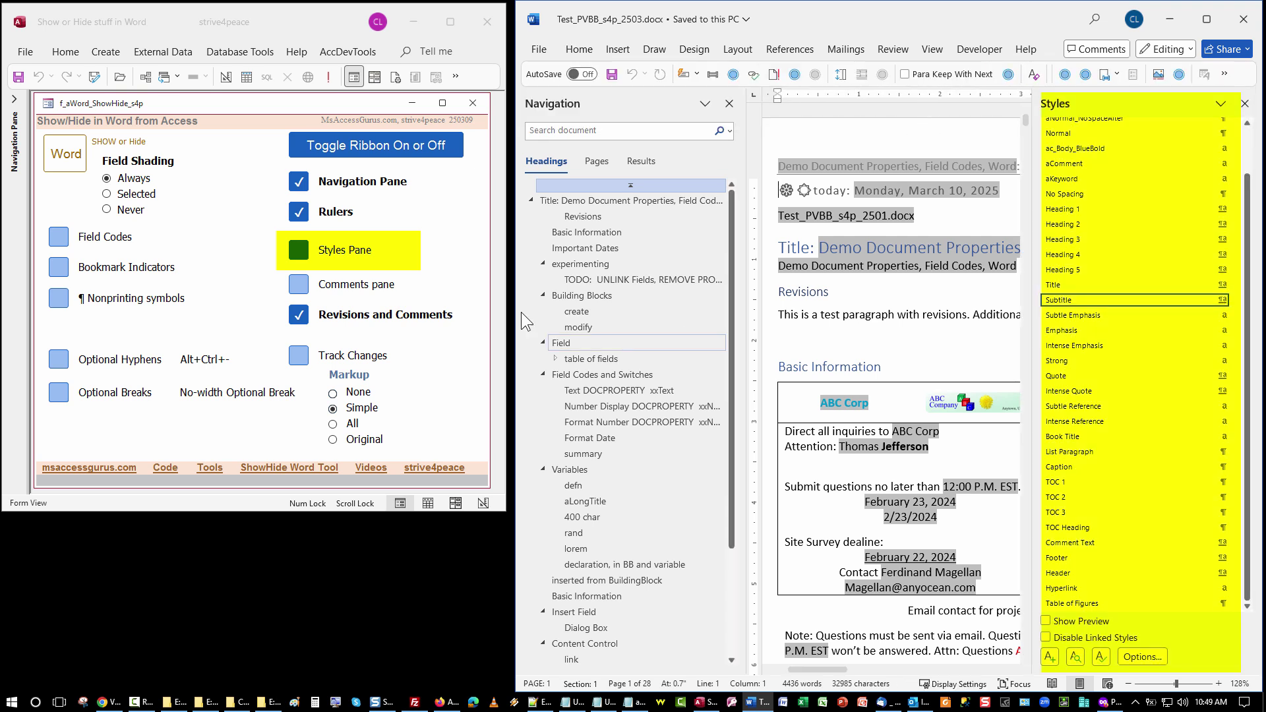
left_click(300, 250)
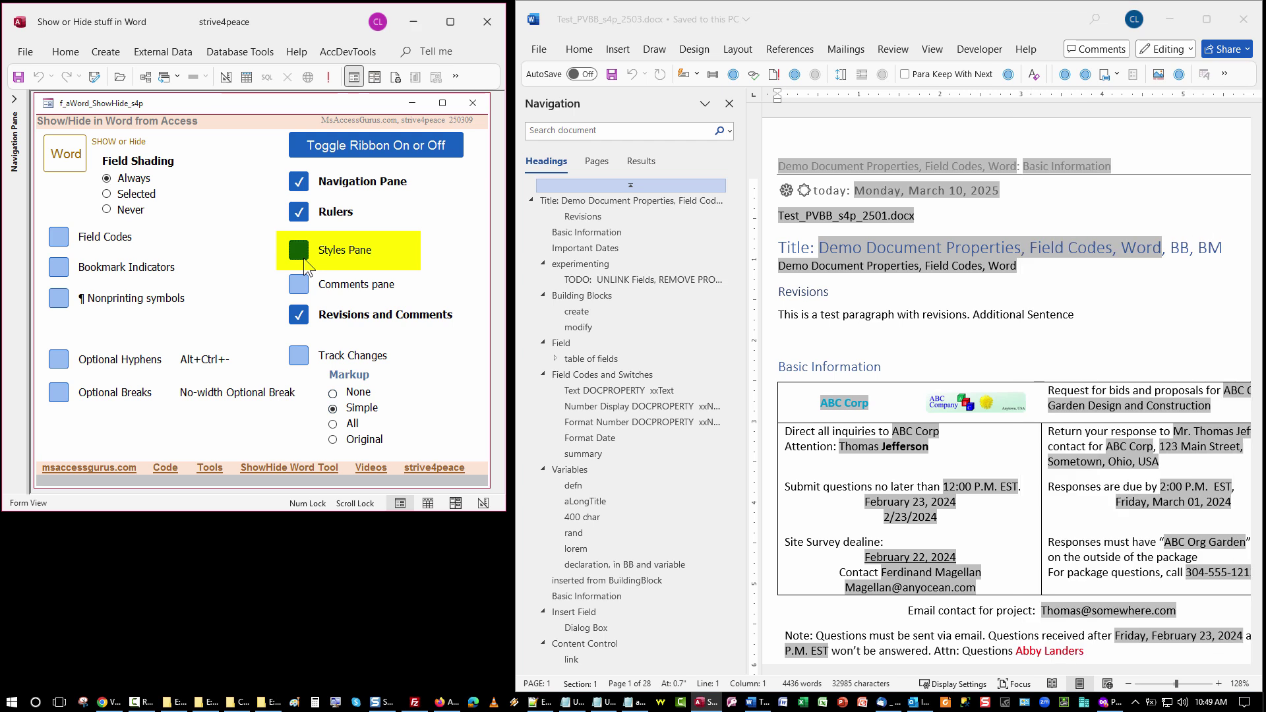
left_click(298, 250)
Hide Word's styles pane and show then hide the comments pane
left_click(298, 250)
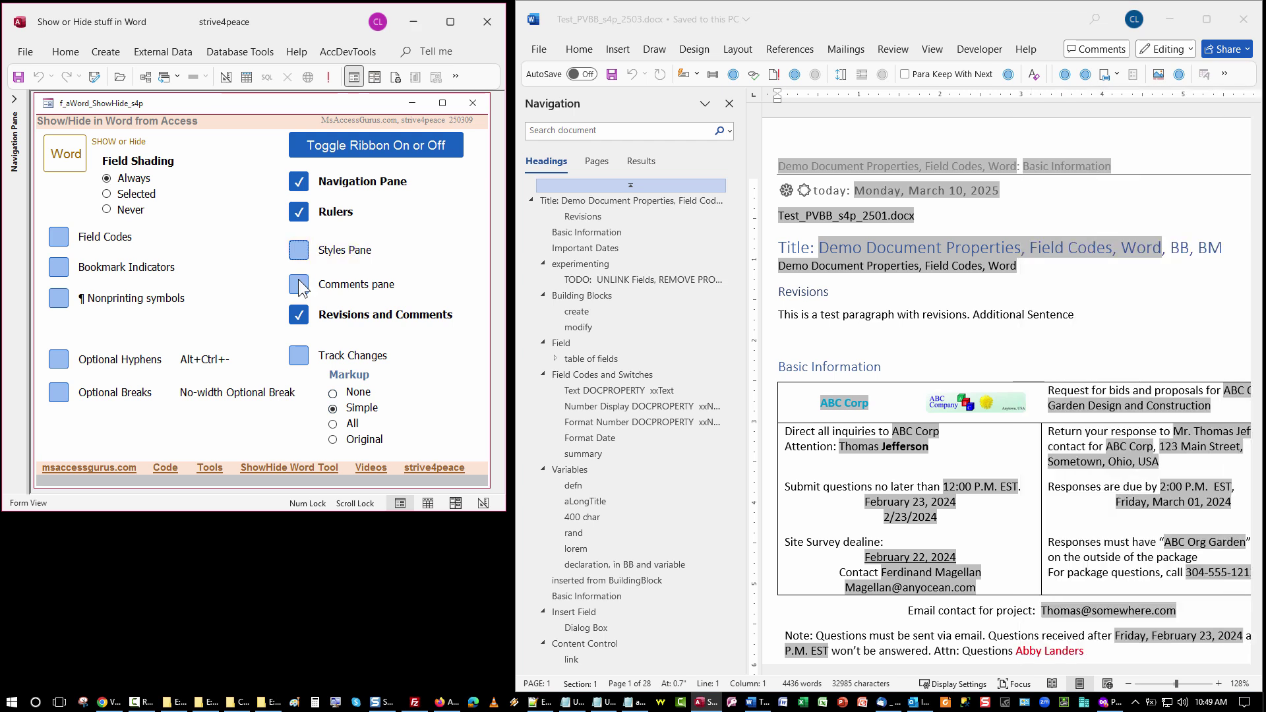
left_click(298, 284)
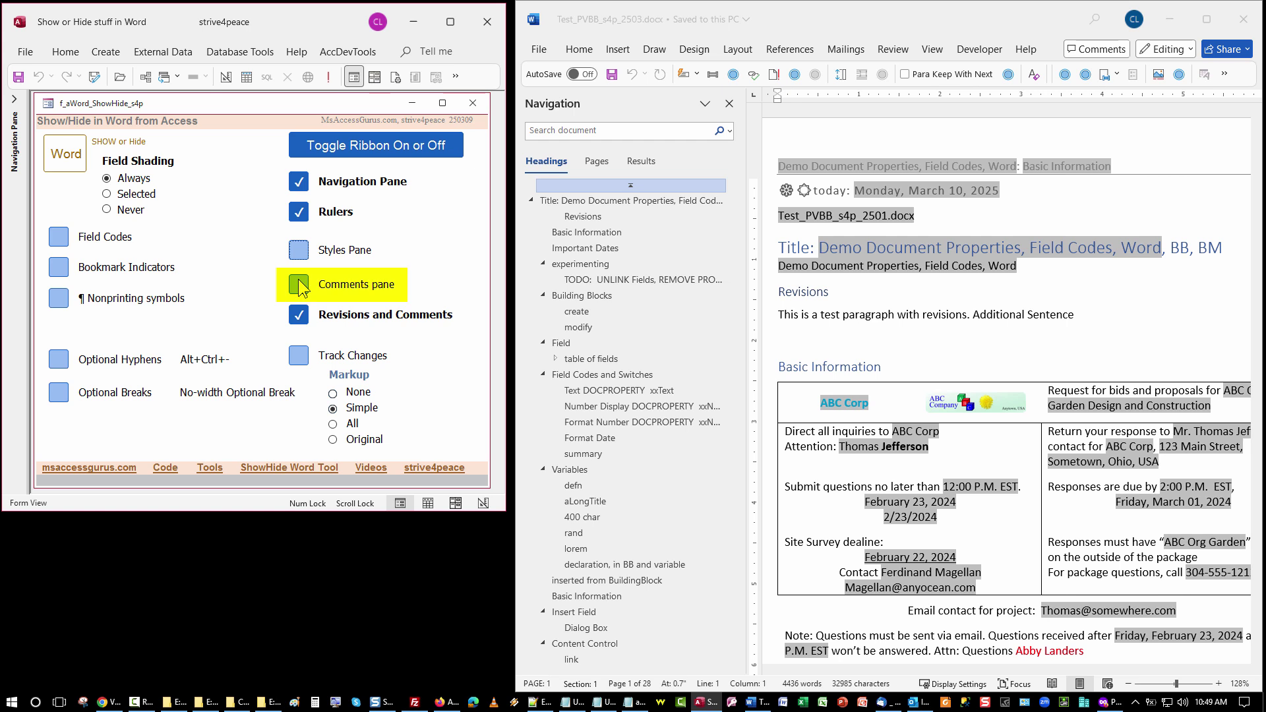
left_click(300, 283)
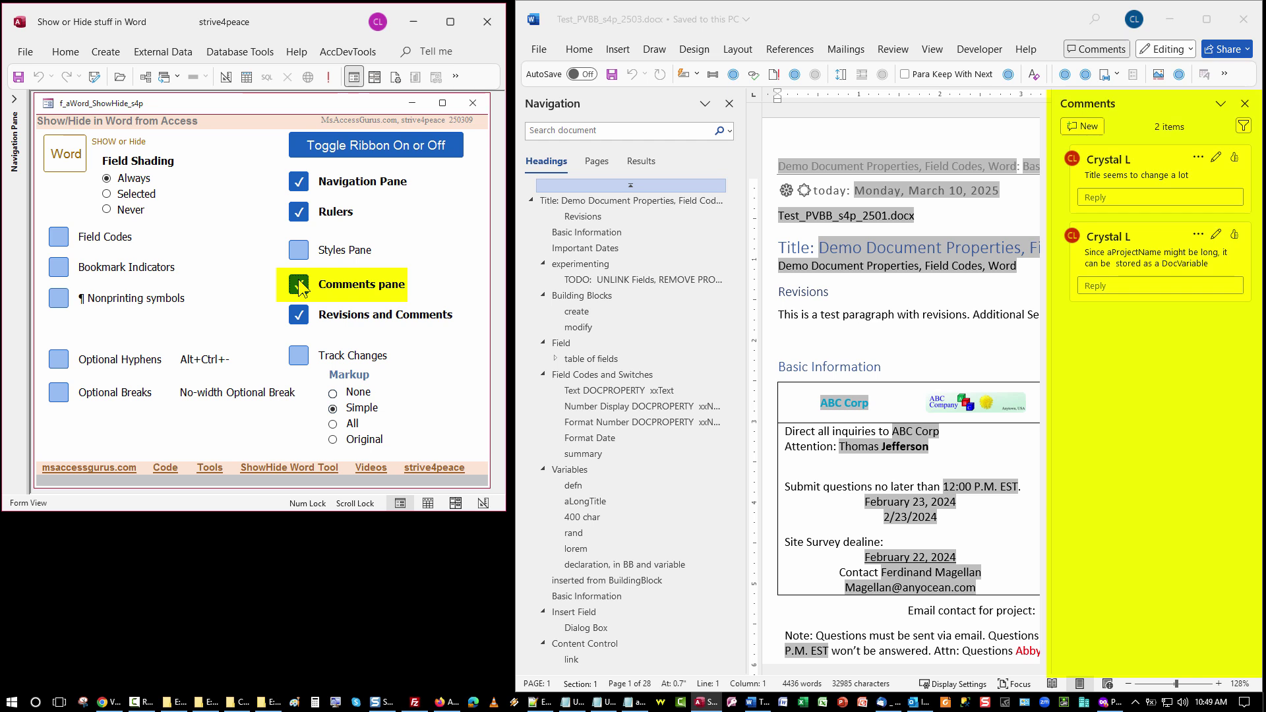
left_click(299, 284)
Toggle Revisions and Comments off and back on, set markup to None, and return to Word
left_click(299, 316)
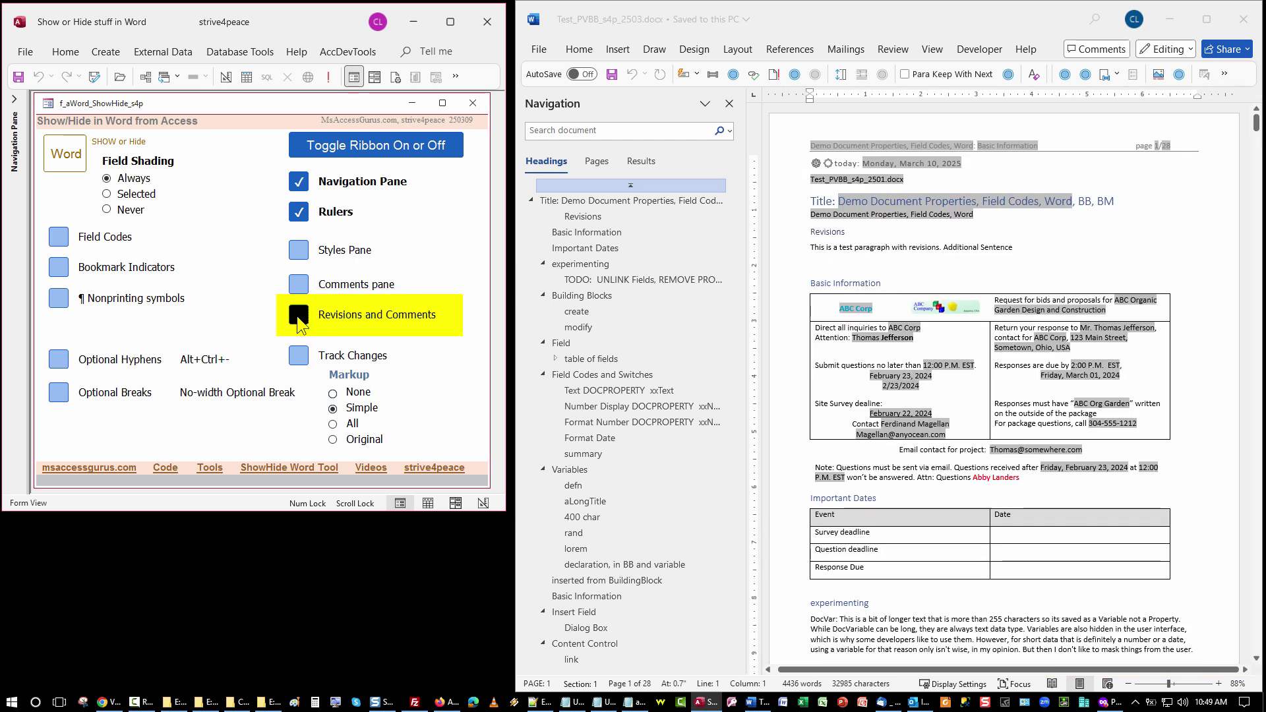
left_click(299, 315)
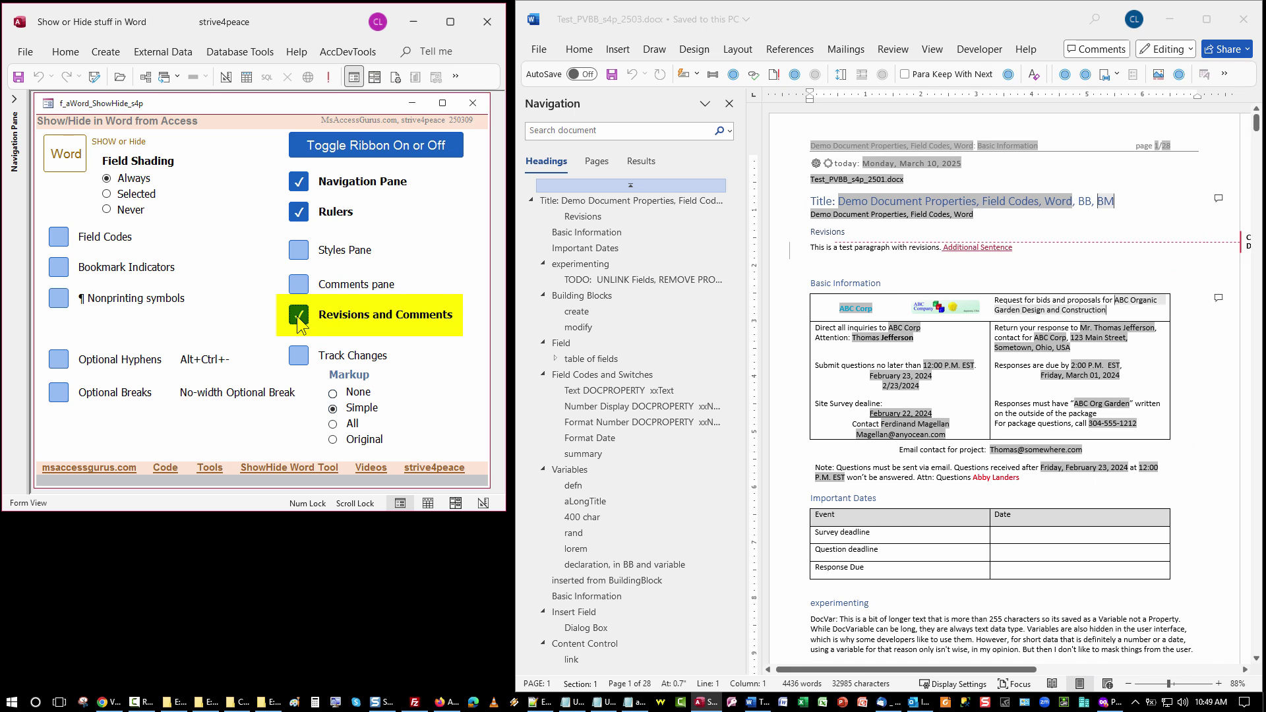
left_click(299, 355)
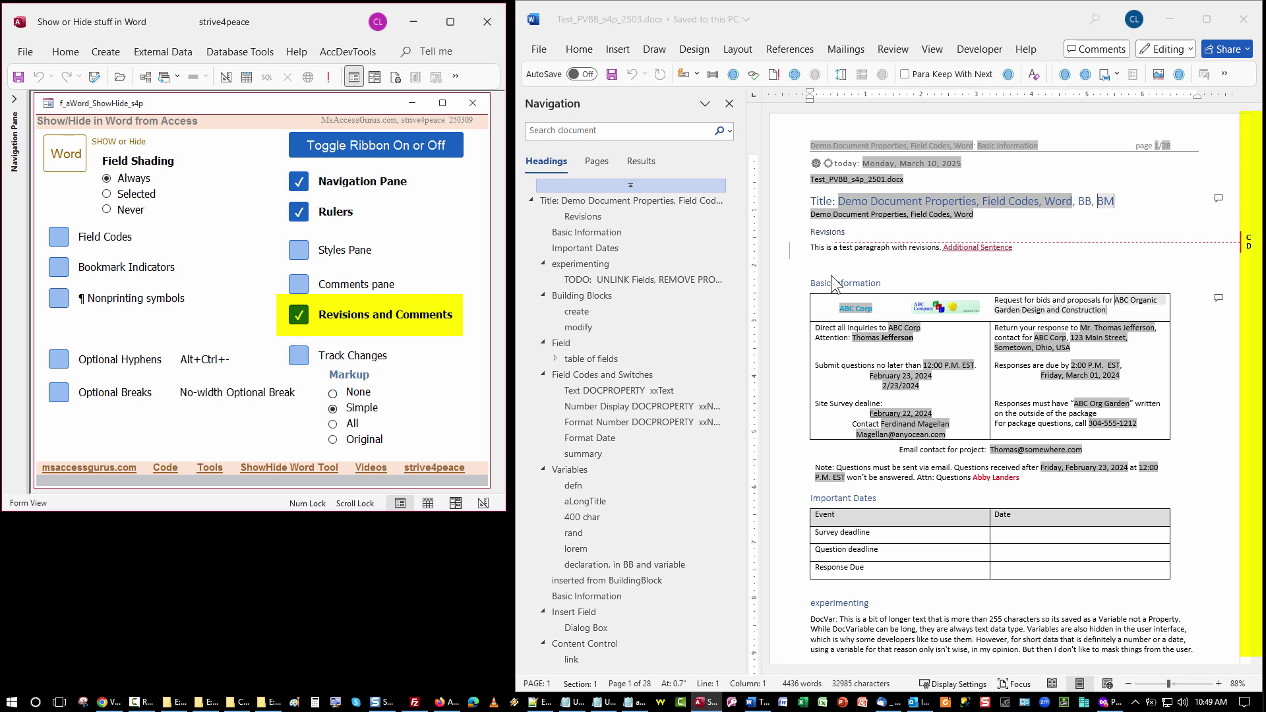
left_click(333, 393)
left_click(861, 261)
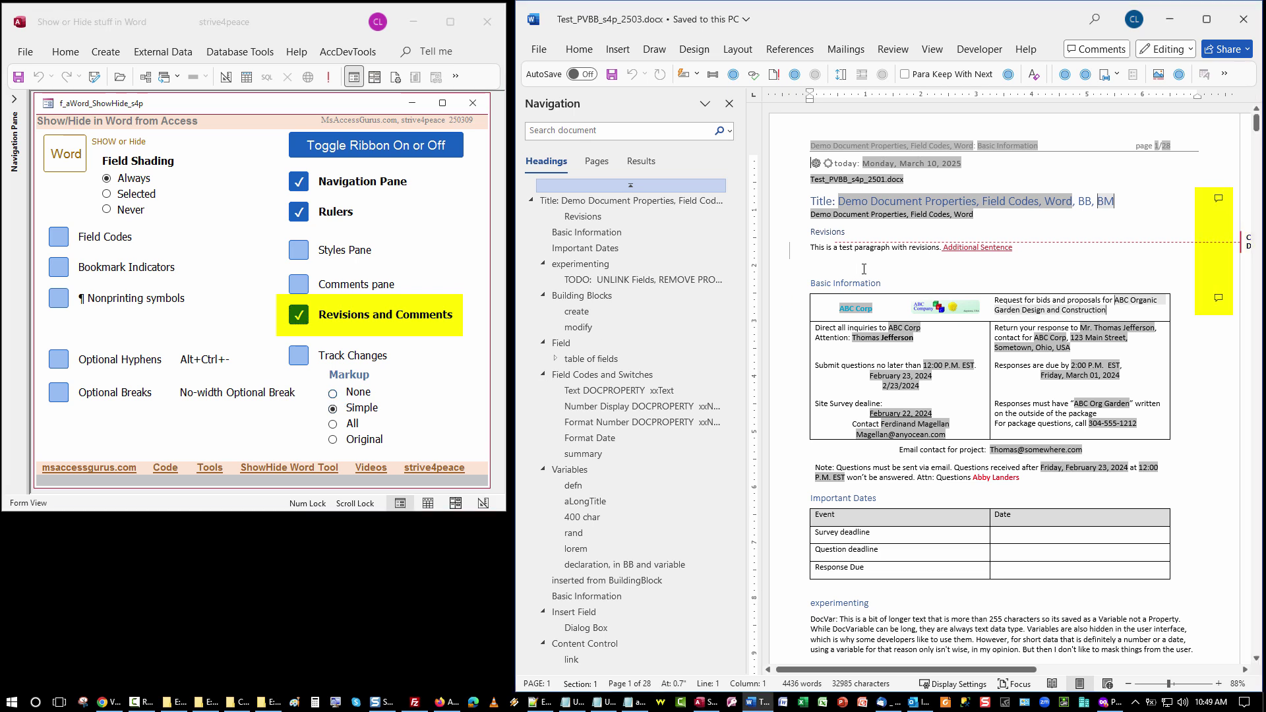
scroll(861, 261, "up", 3)
scroll(865, 269, "up", 2)
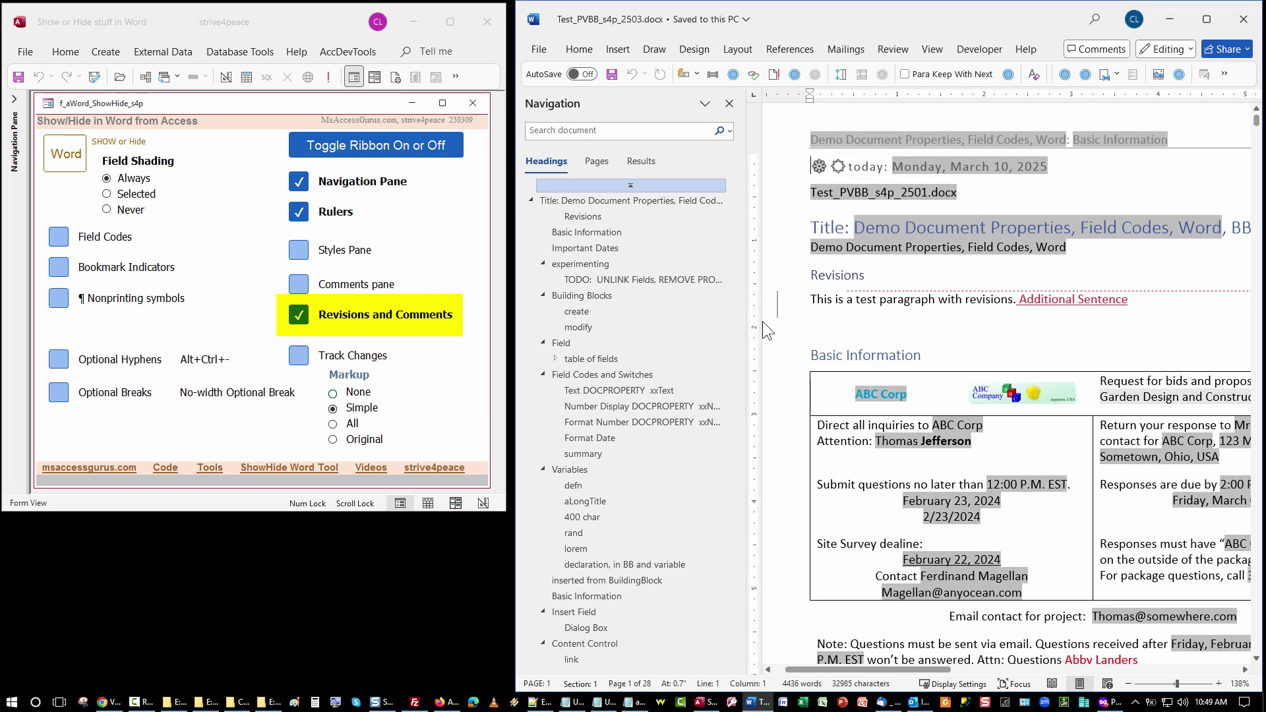
Cycle Word's markup view through None, Simple, All and Original
left_click(333, 392)
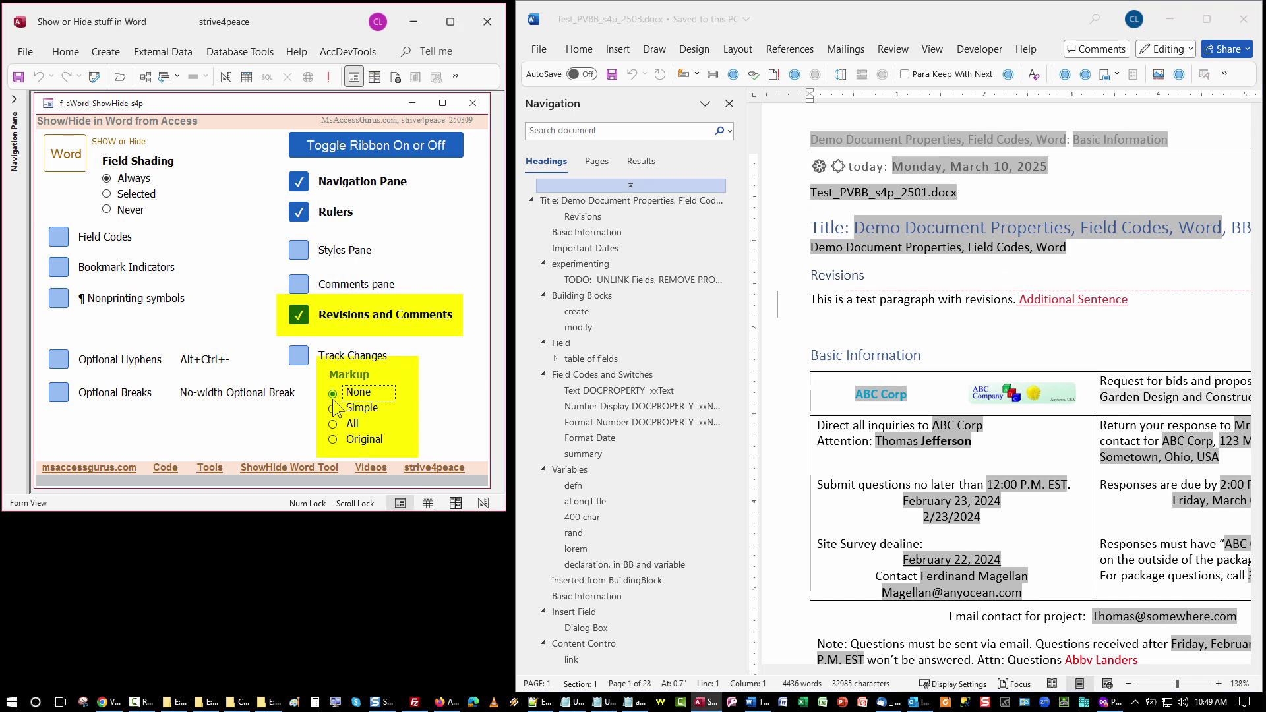
left_click(333, 409)
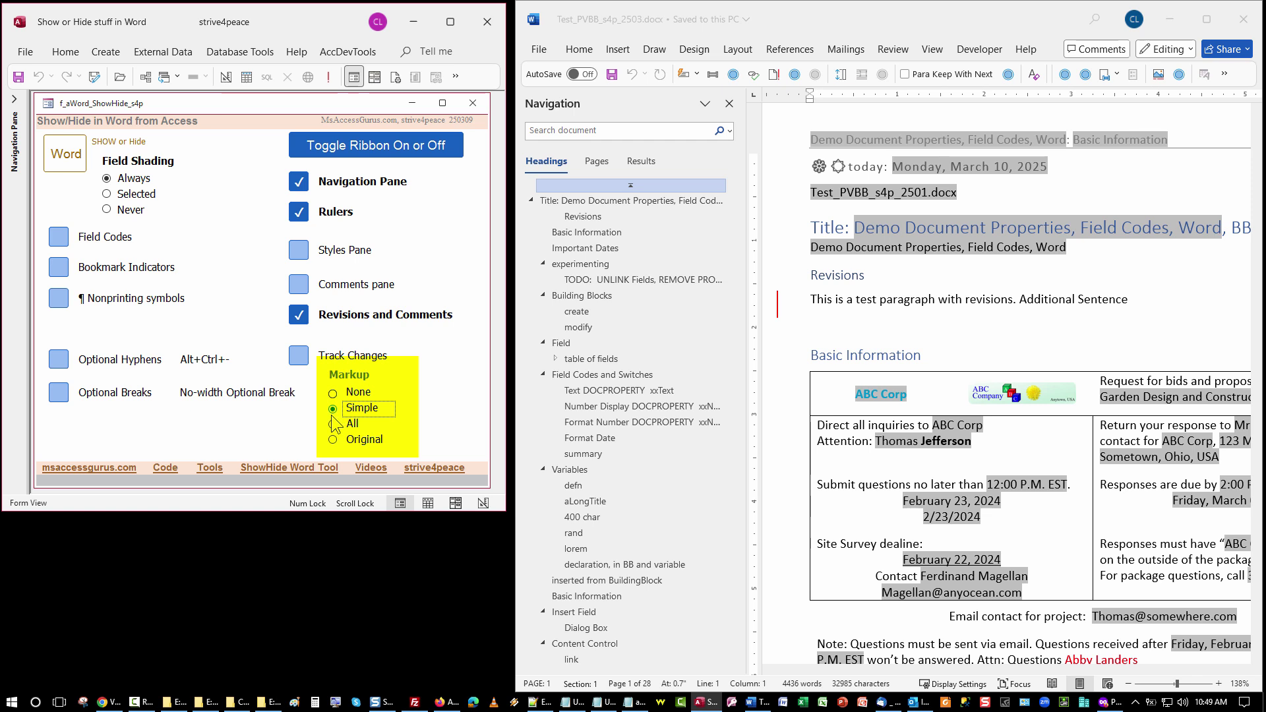
left_click(333, 424)
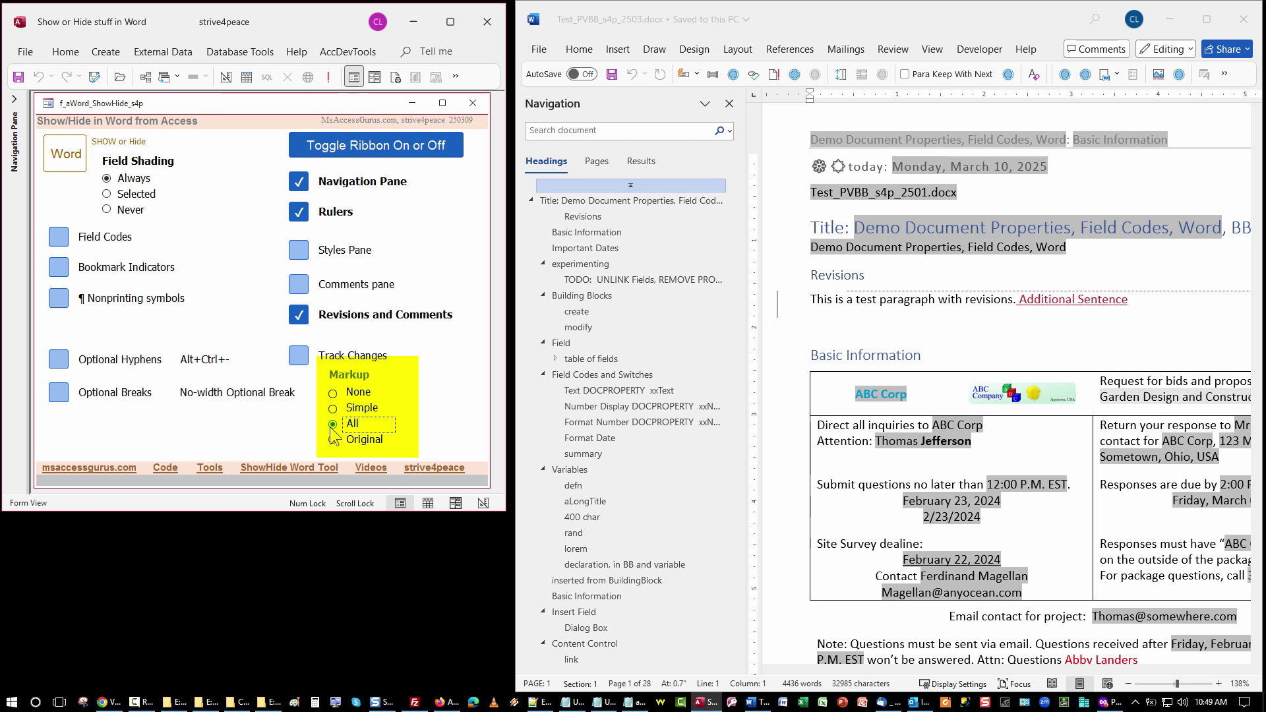
left_click(333, 440)
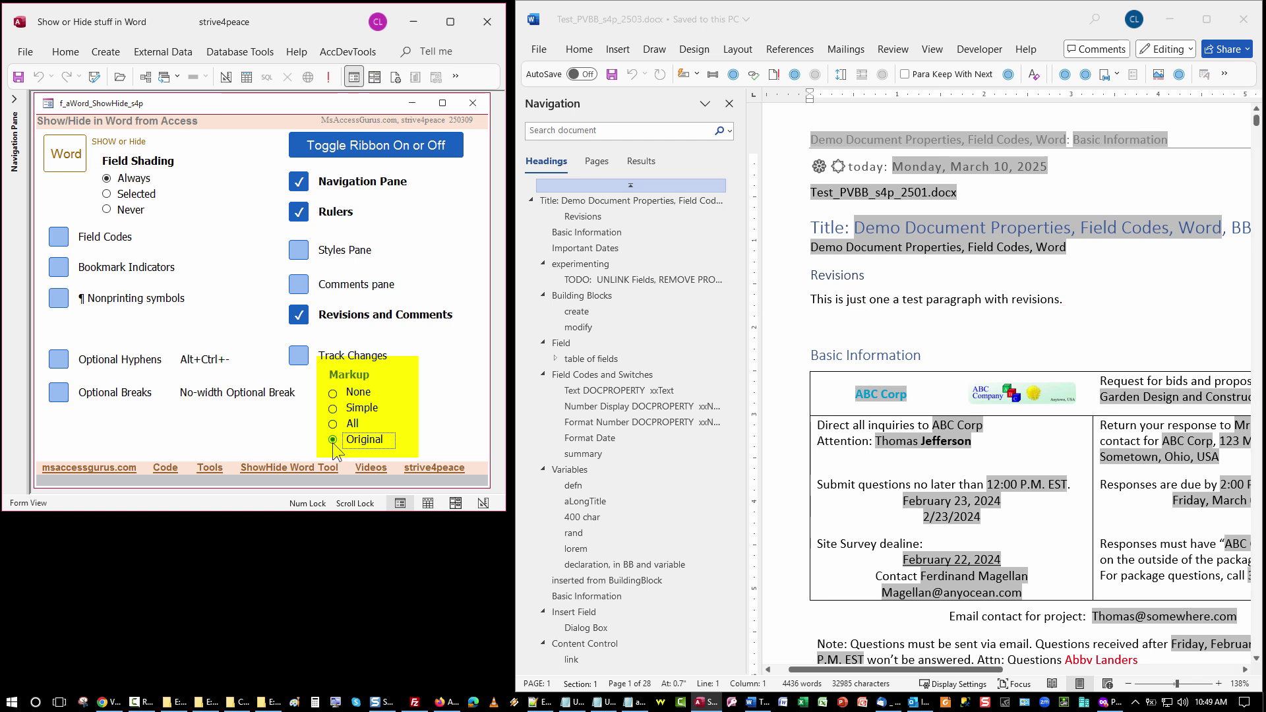
Hide Word's navigation pane and cycle markup again, ending on Original
left_click(298, 182)
left_click(333, 393)
left_click(333, 408)
left_click(334, 425)
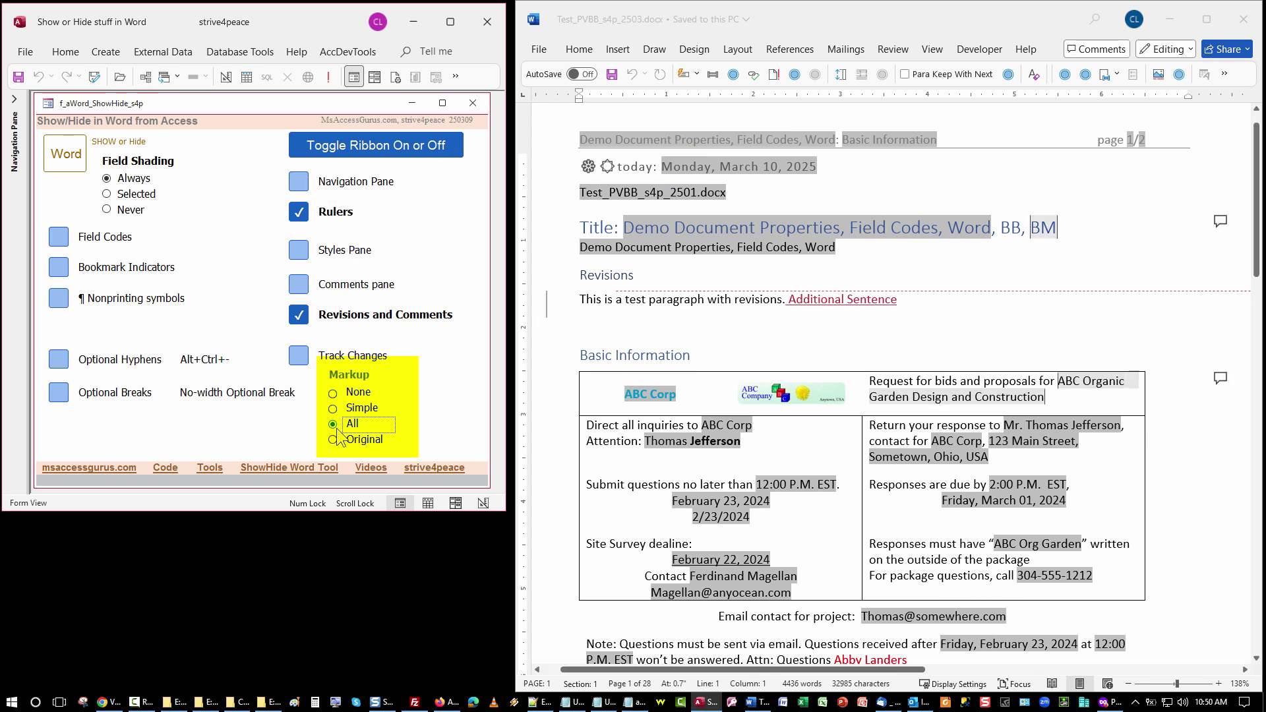
left_click(334, 441)
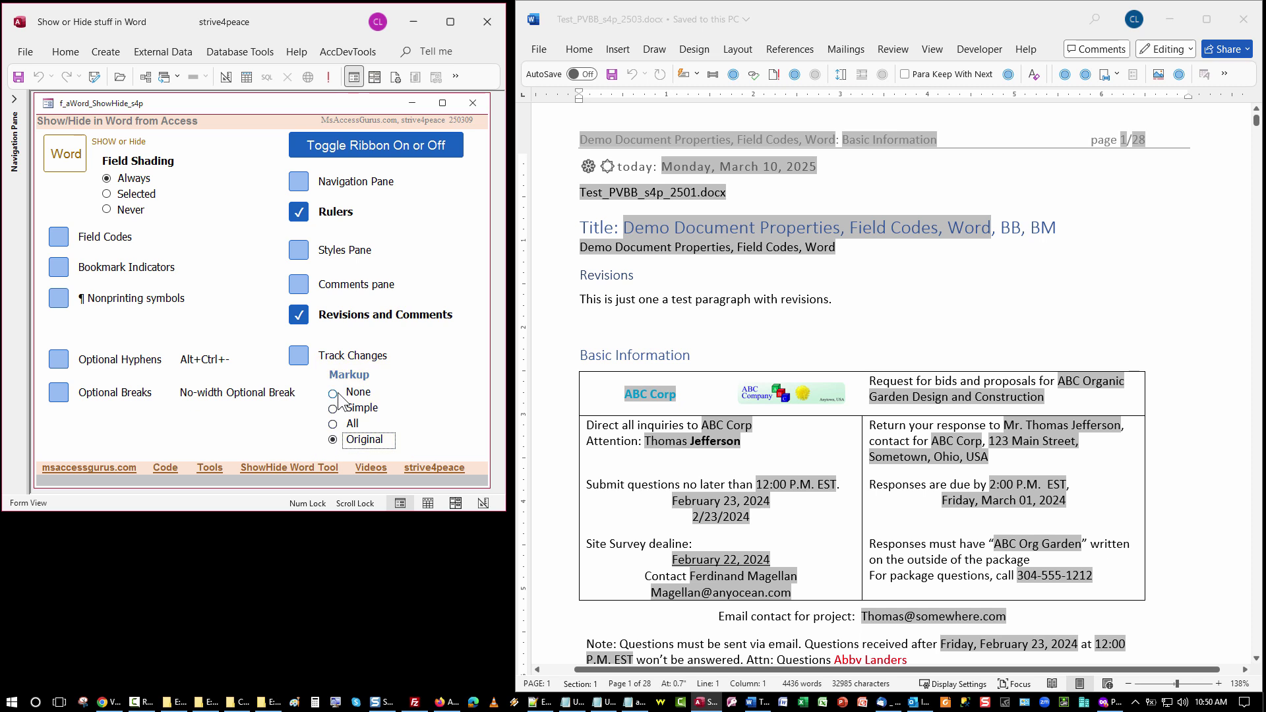
Turn on Track Changes, add '. Another new sentence', and switch markup from Simple to All
left_click(299, 355)
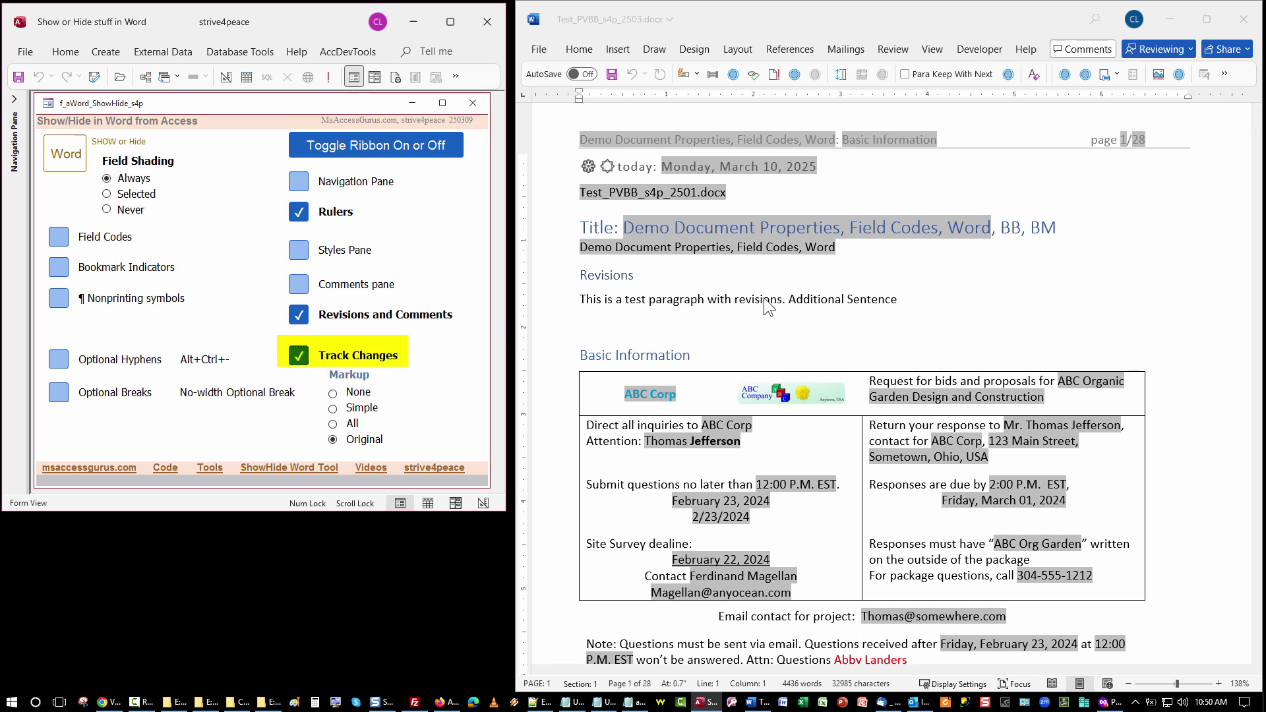
left_click(909, 299)
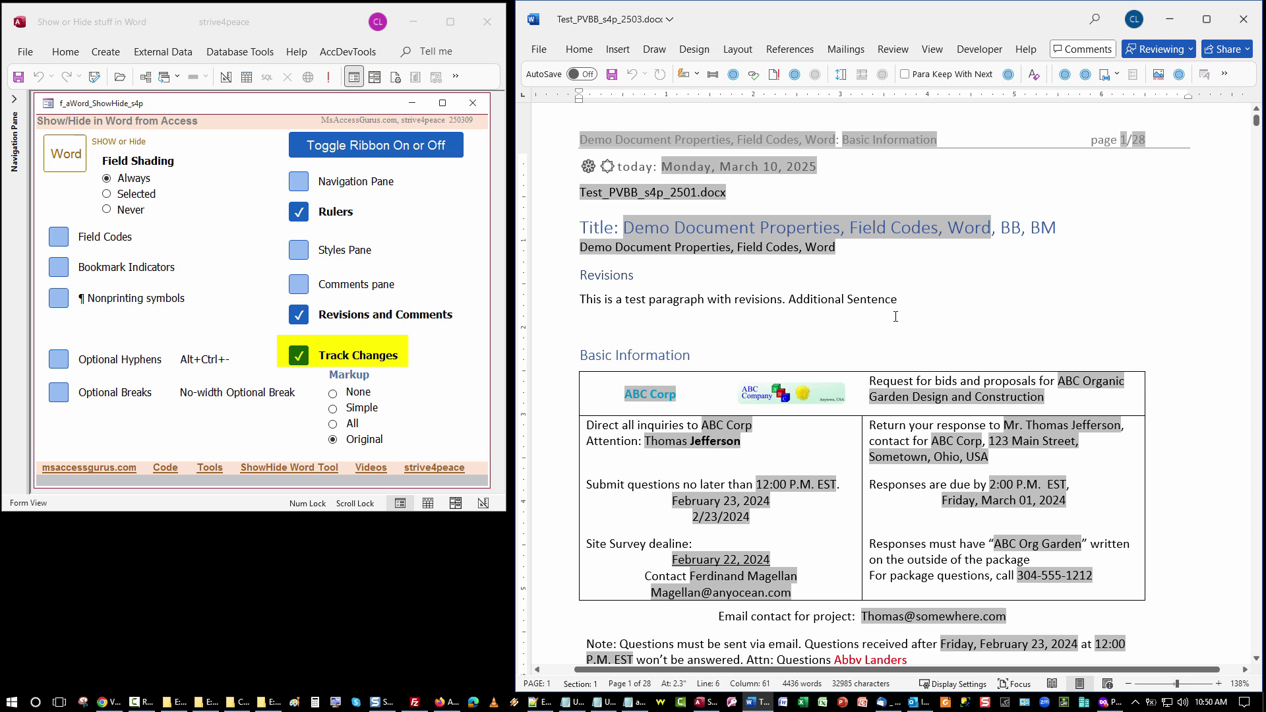
type(". . Another")
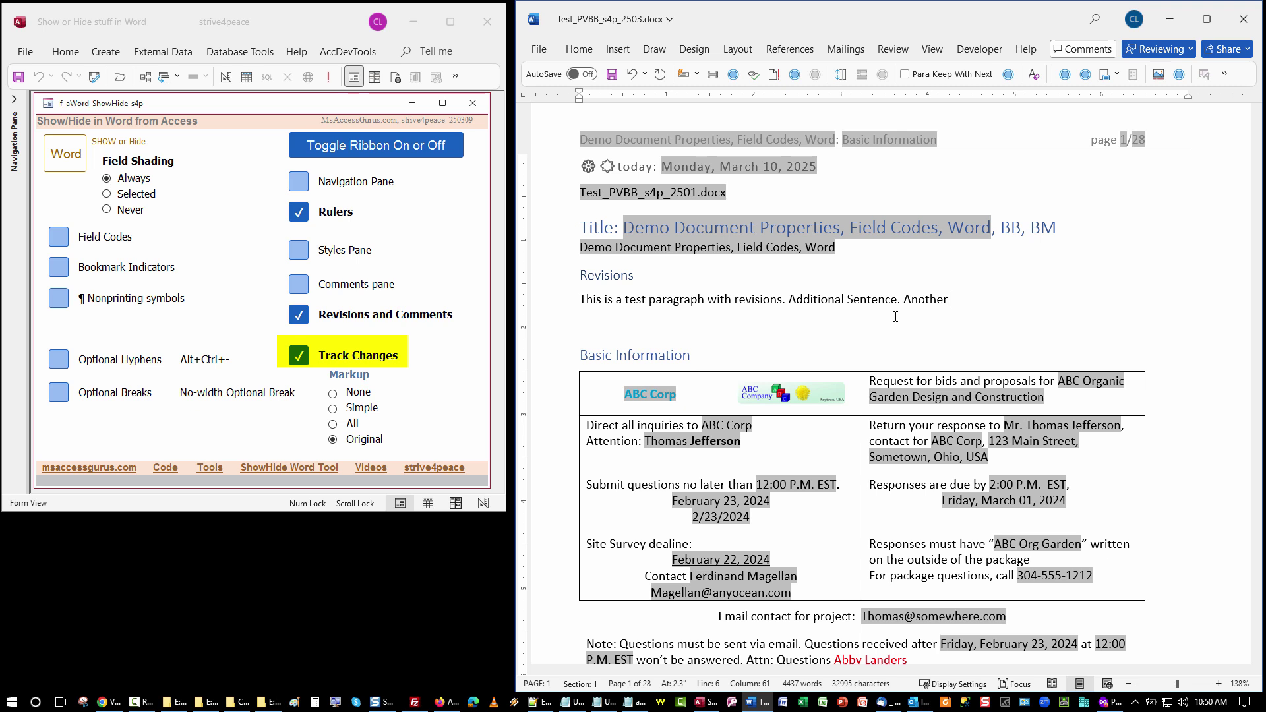
type(" new sent")
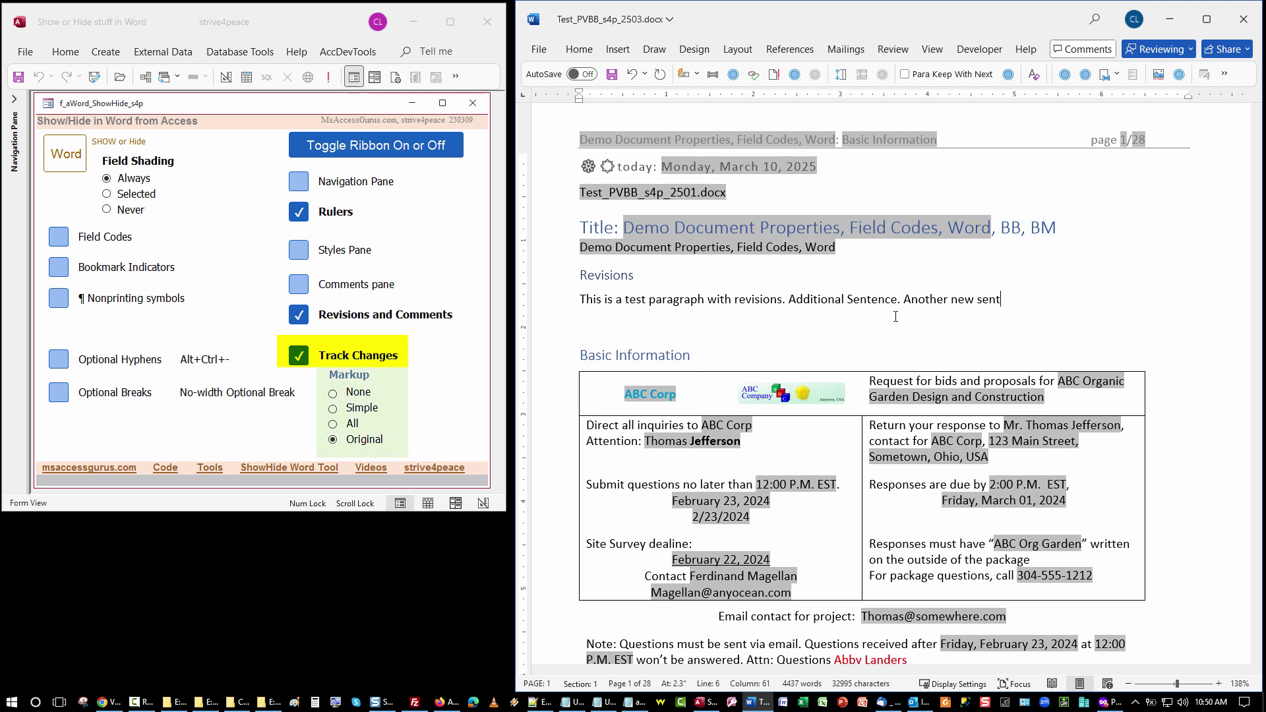
type("ence")
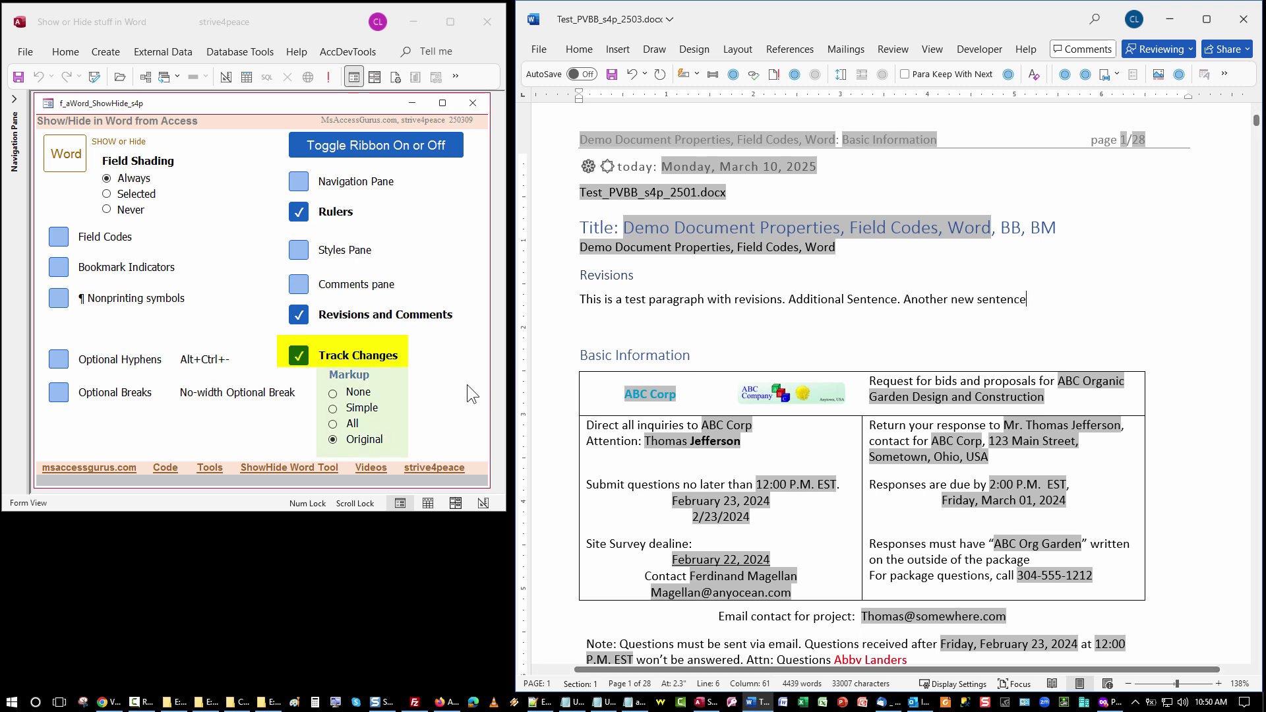
left_click(334, 408)
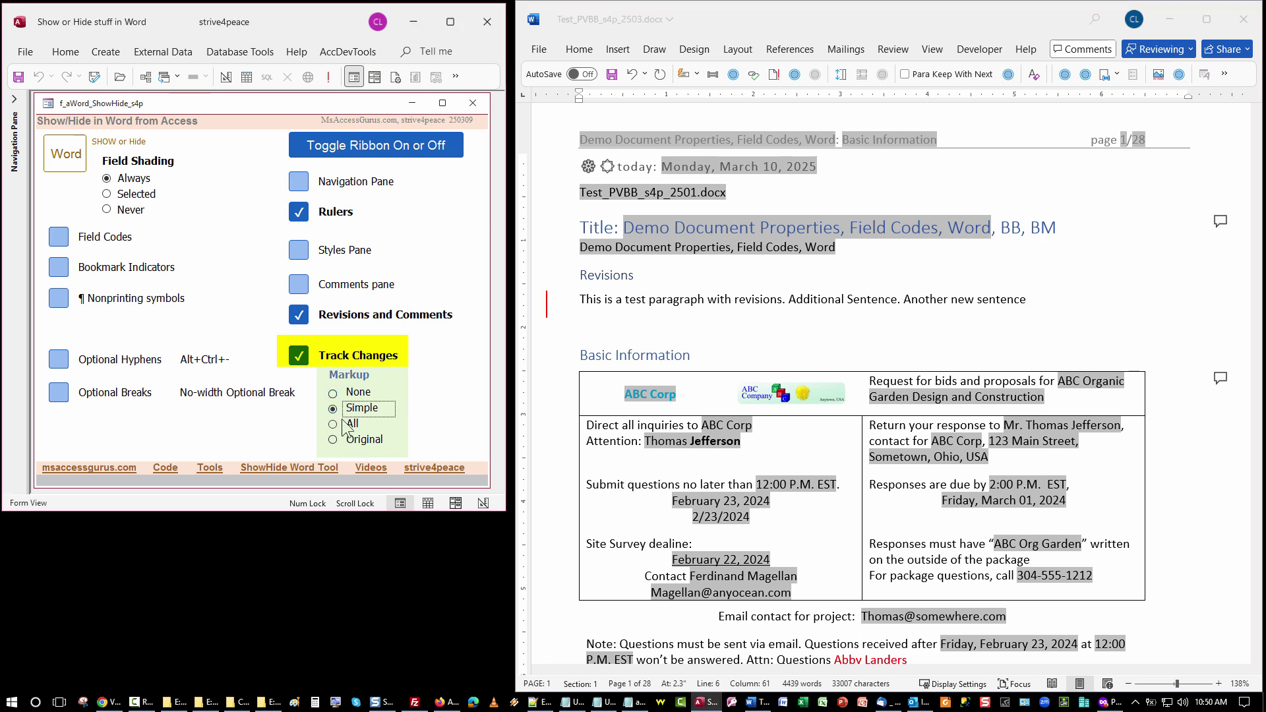
left_click(334, 424)
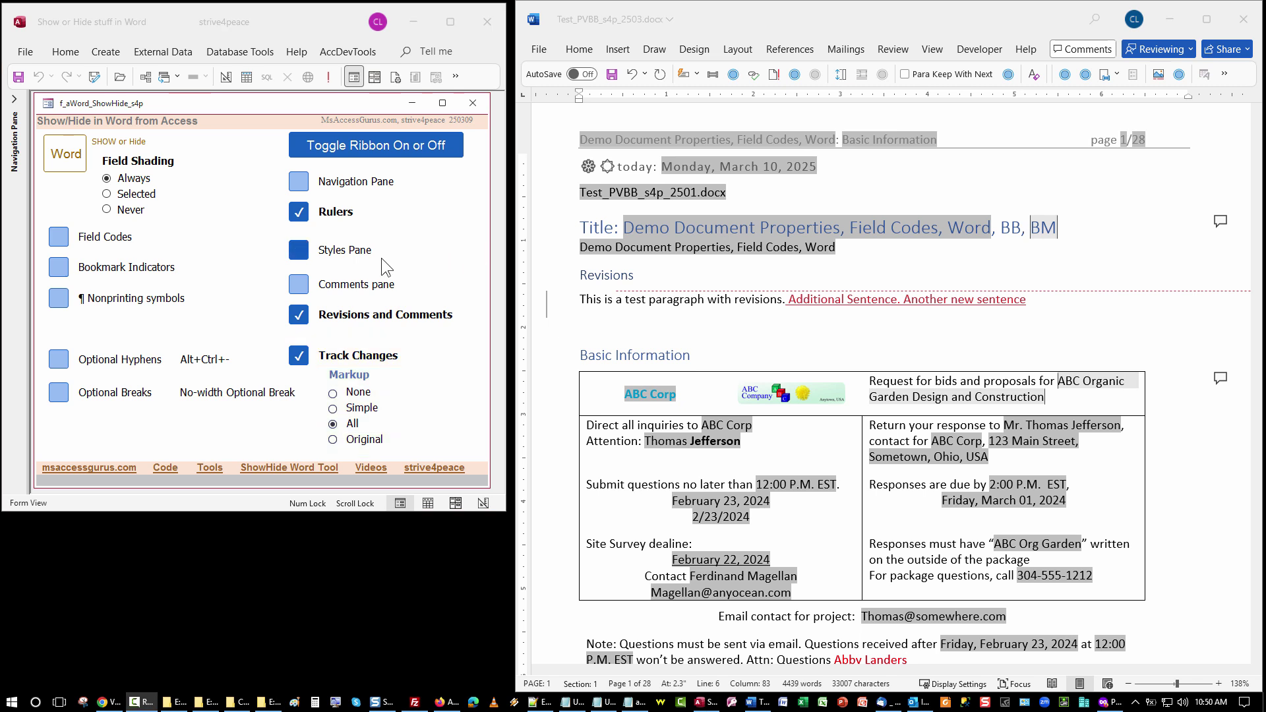
left_click(298, 284)
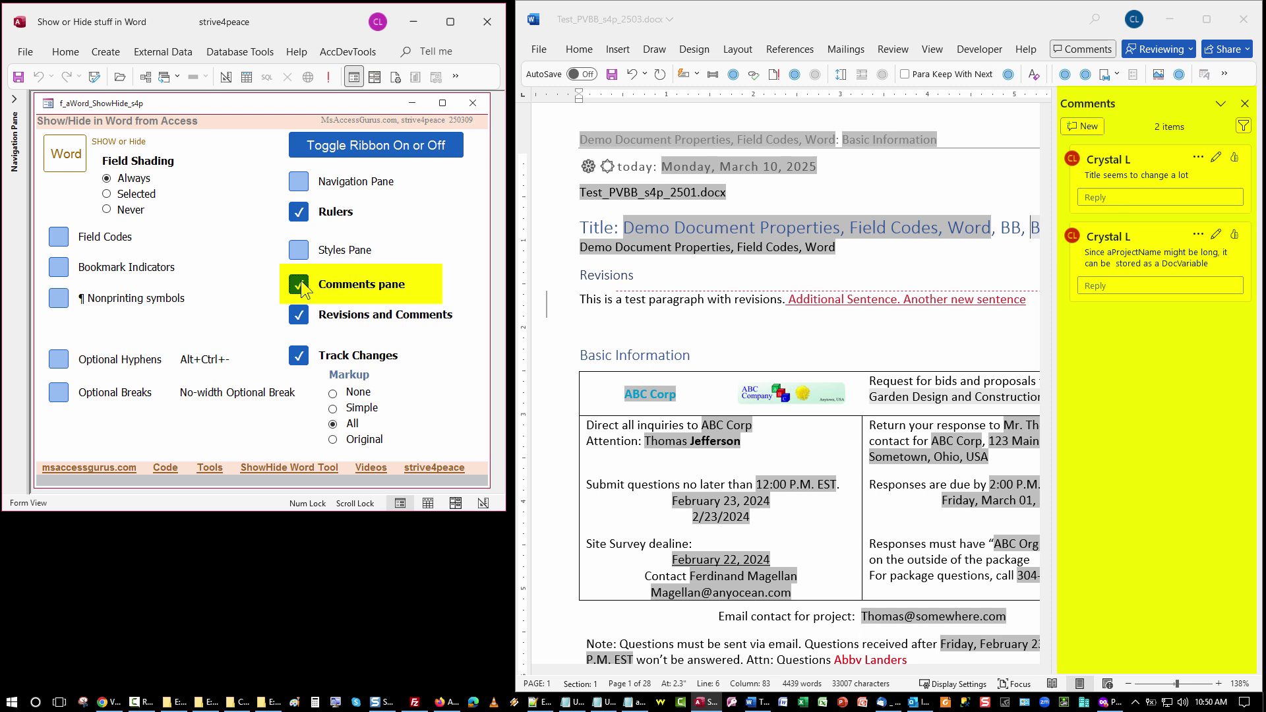
left_click(299, 250)
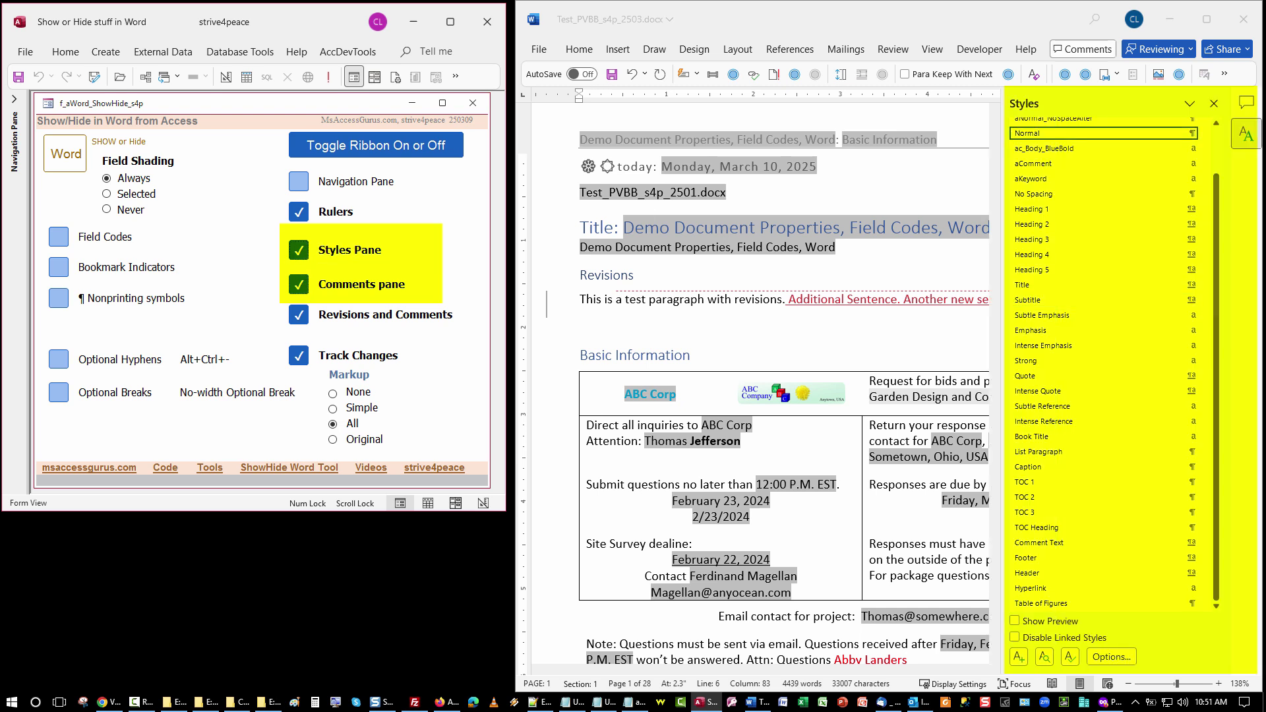
left_click(1249, 103)
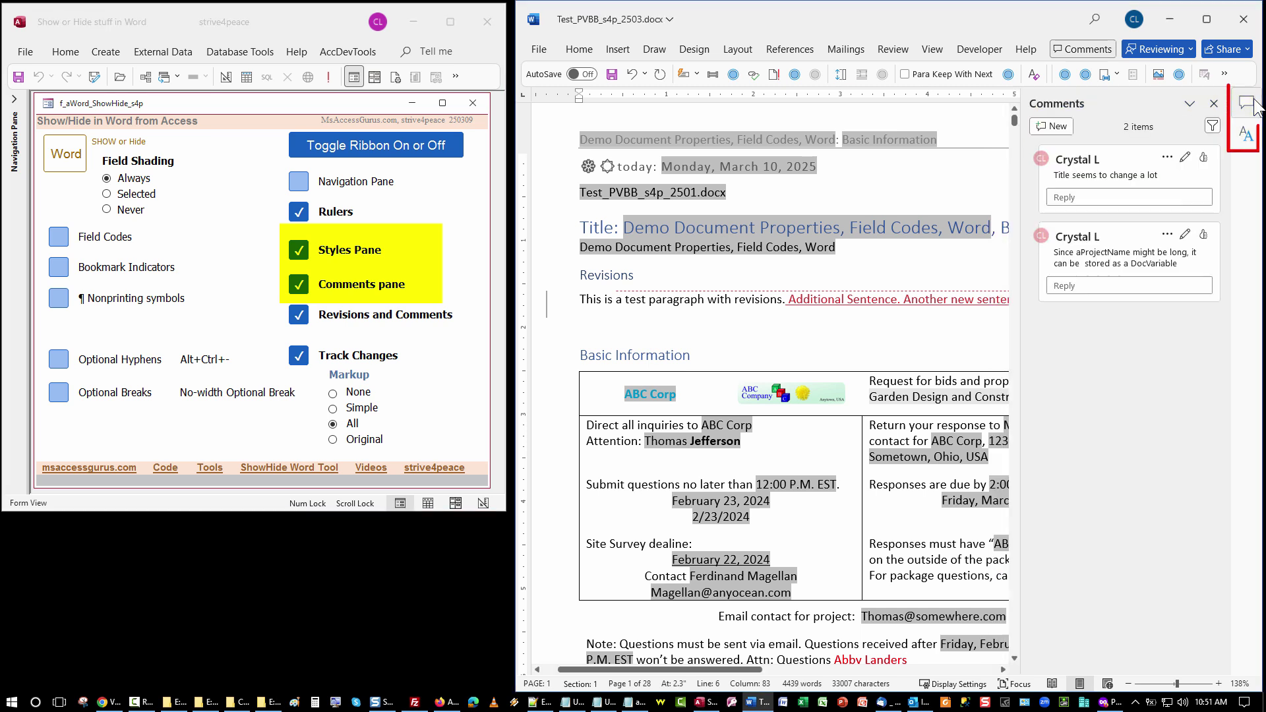
left_click(1248, 132)
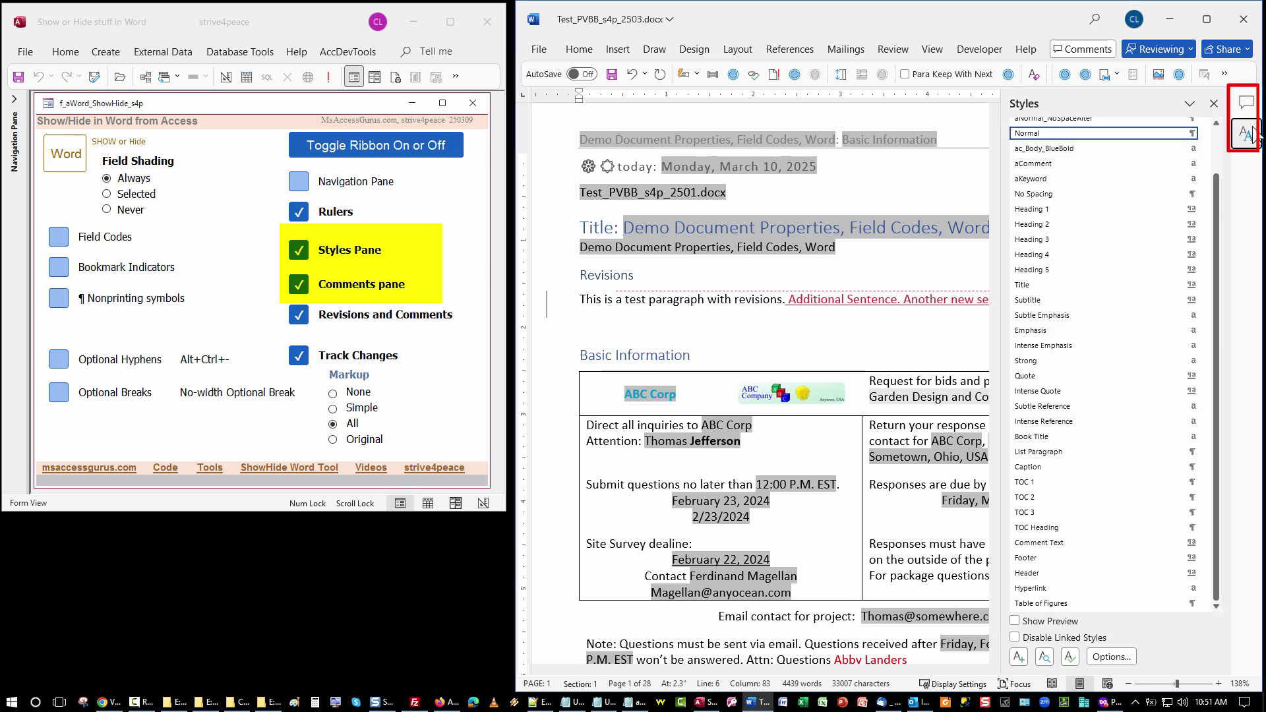
left_click(1247, 103)
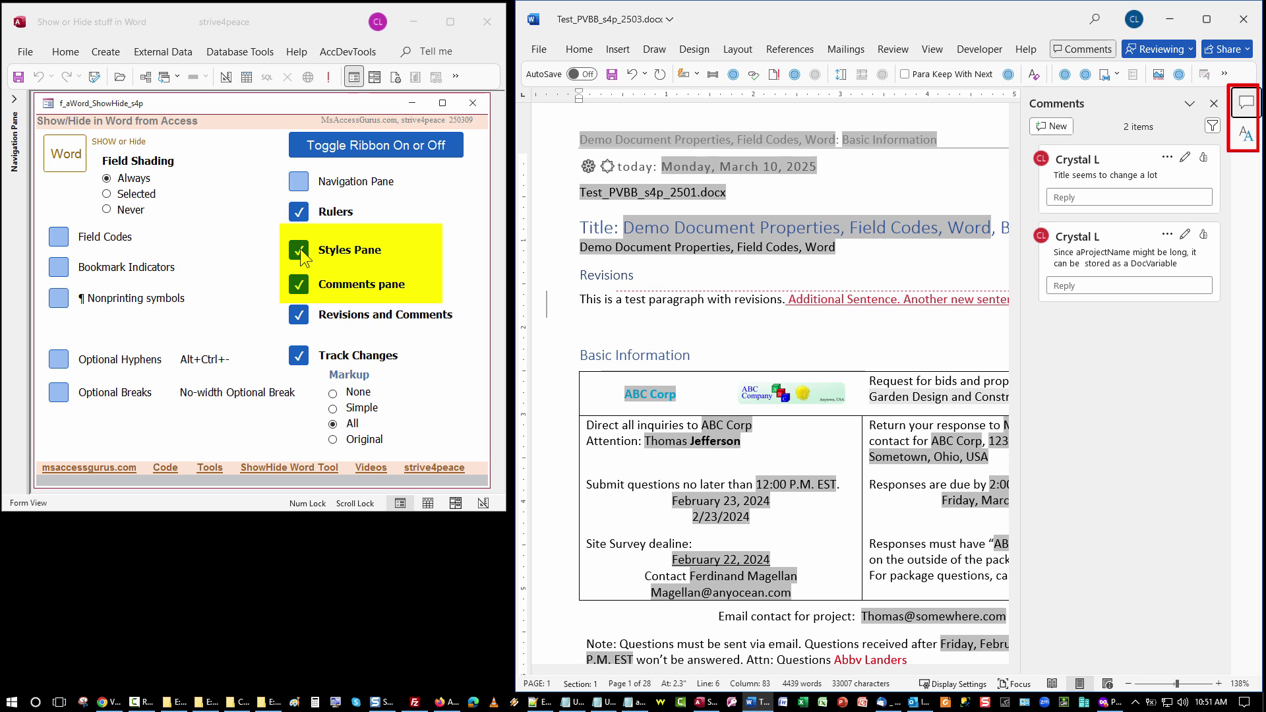
left_click(298, 286)
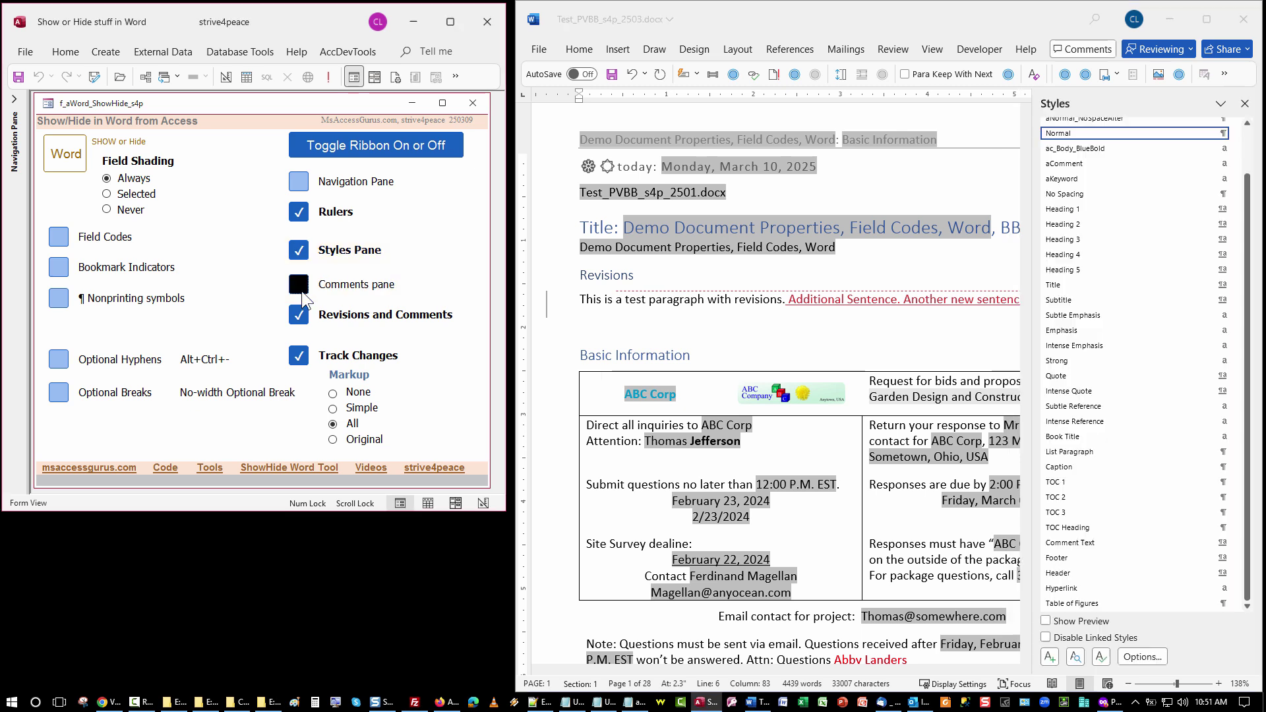
left_click(298, 251)
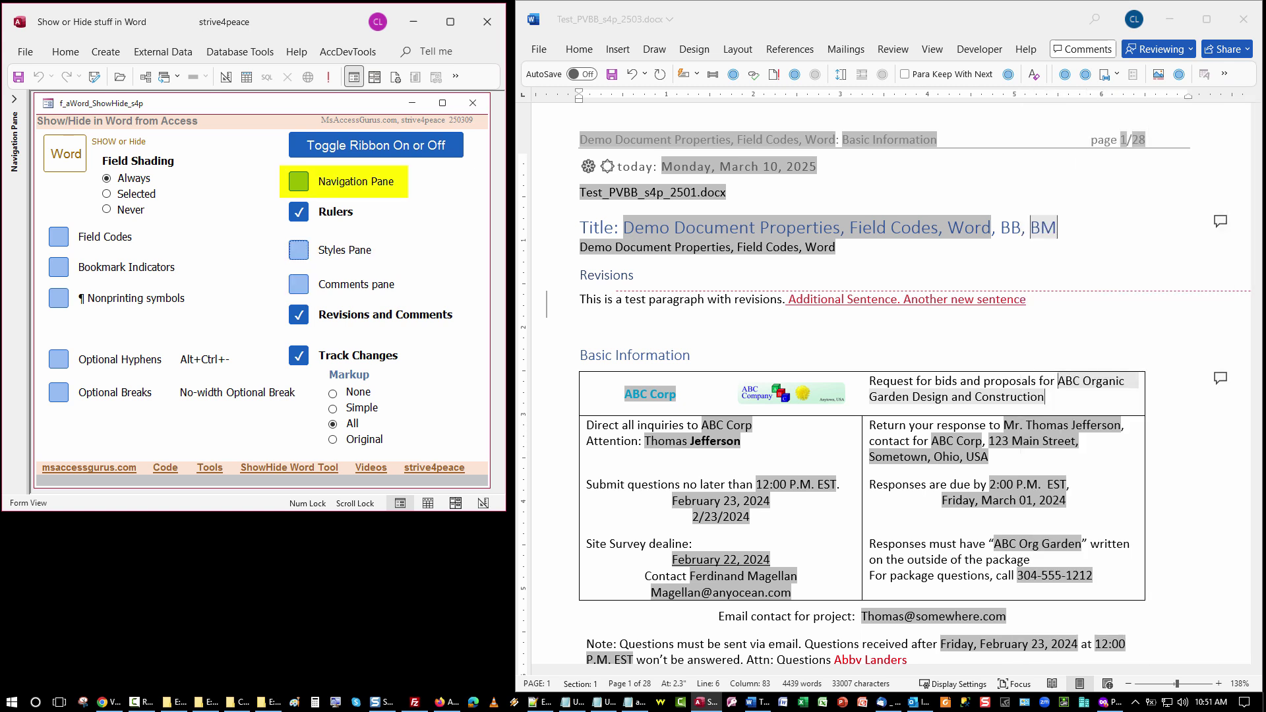
Check Navigation Pane on the Access form to show Word's heading list
left_click(299, 182)
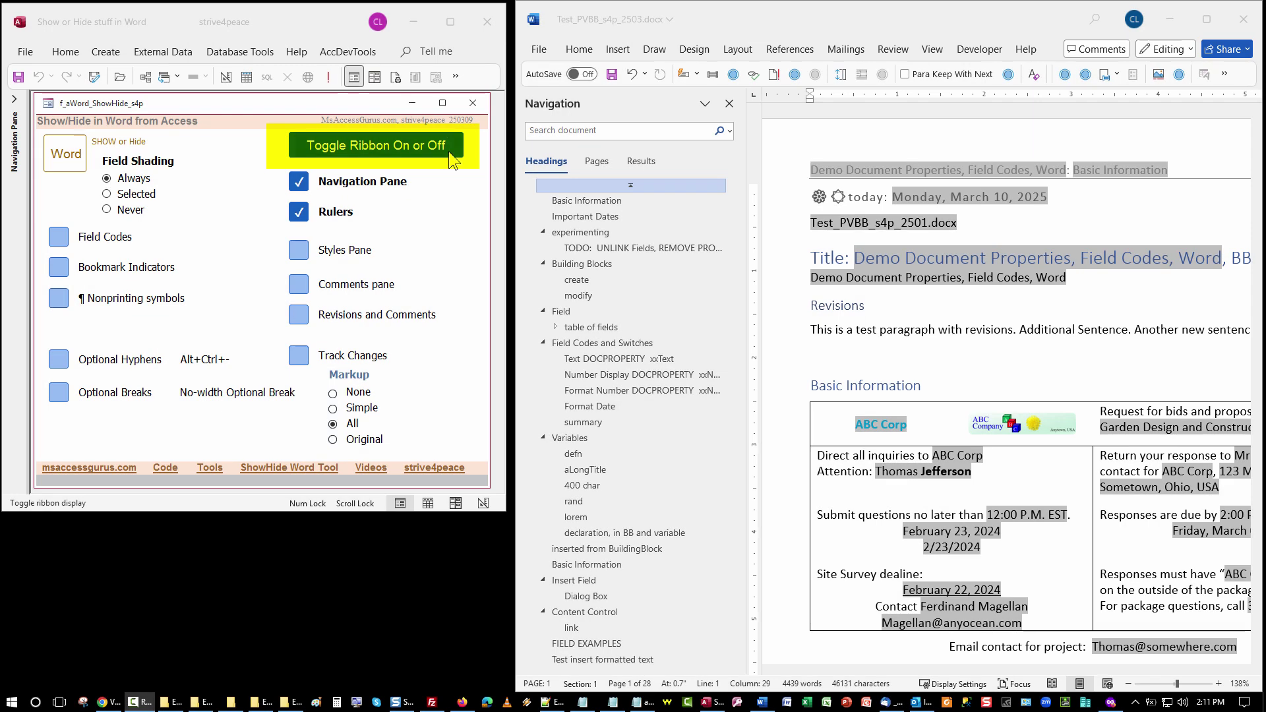
left_click(453, 151)
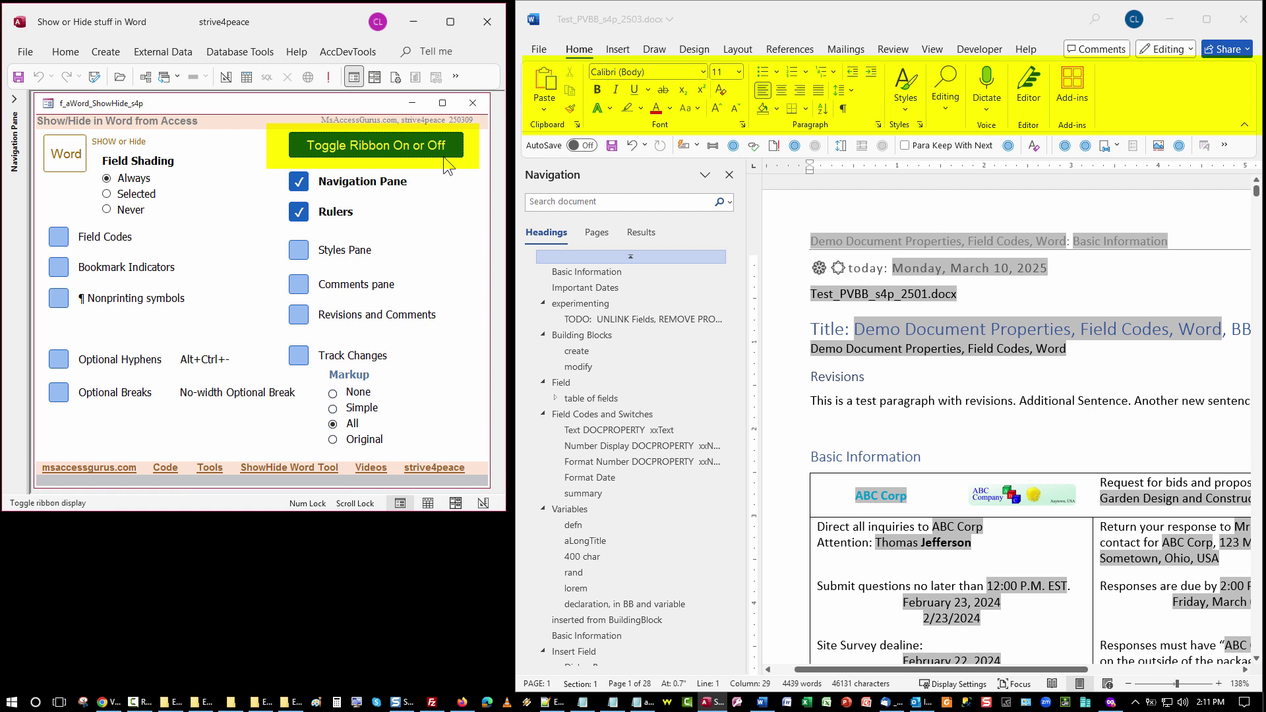
left_click(443, 157)
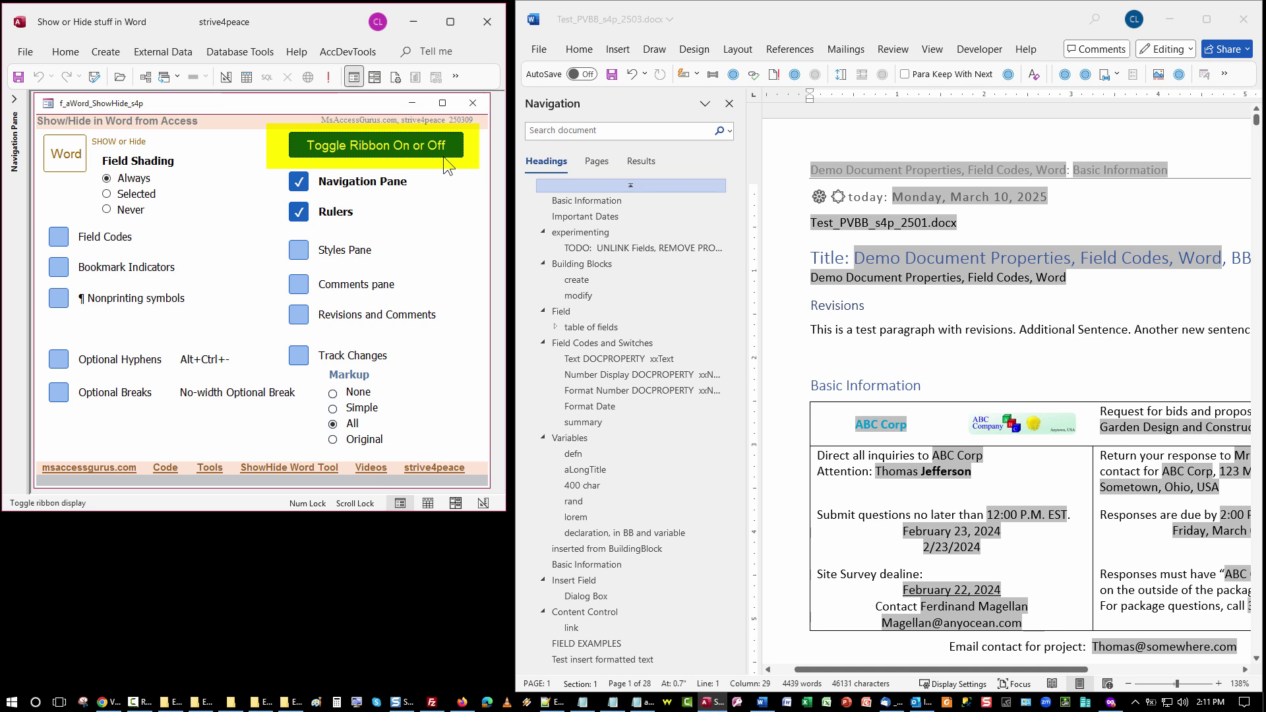
left_click(443, 156)
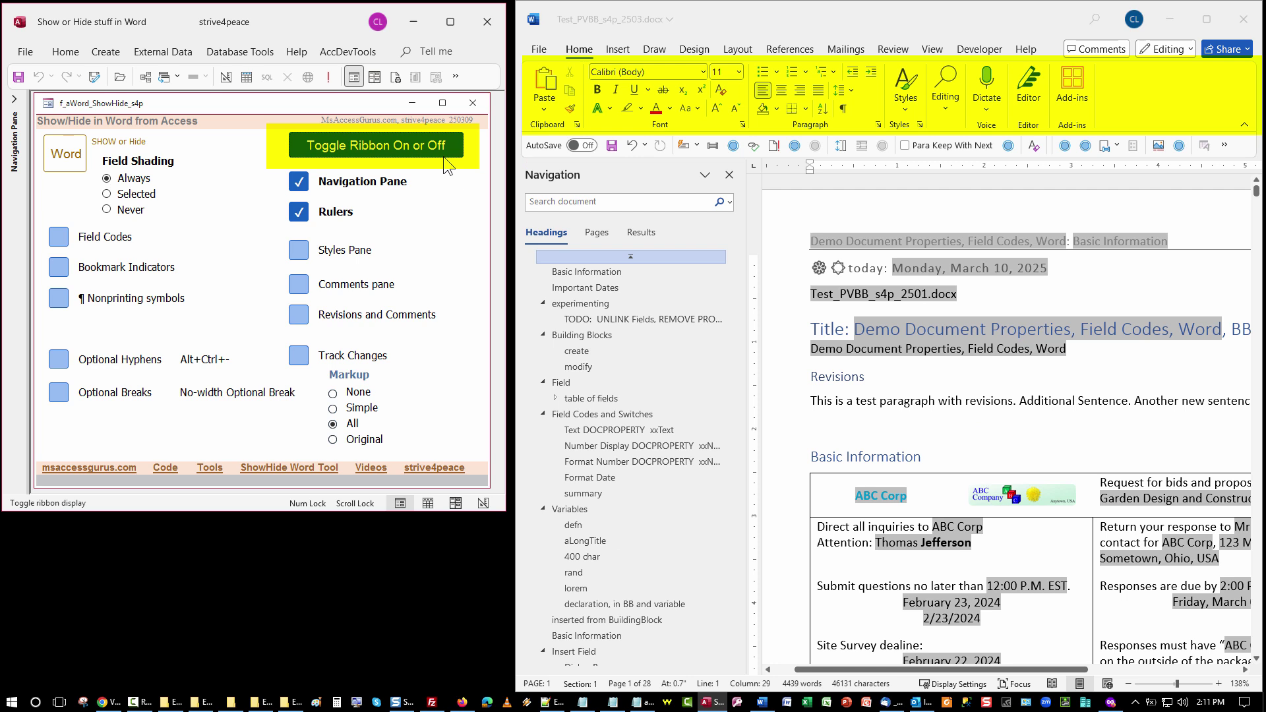
left_click(443, 157)
left_click(443, 157)
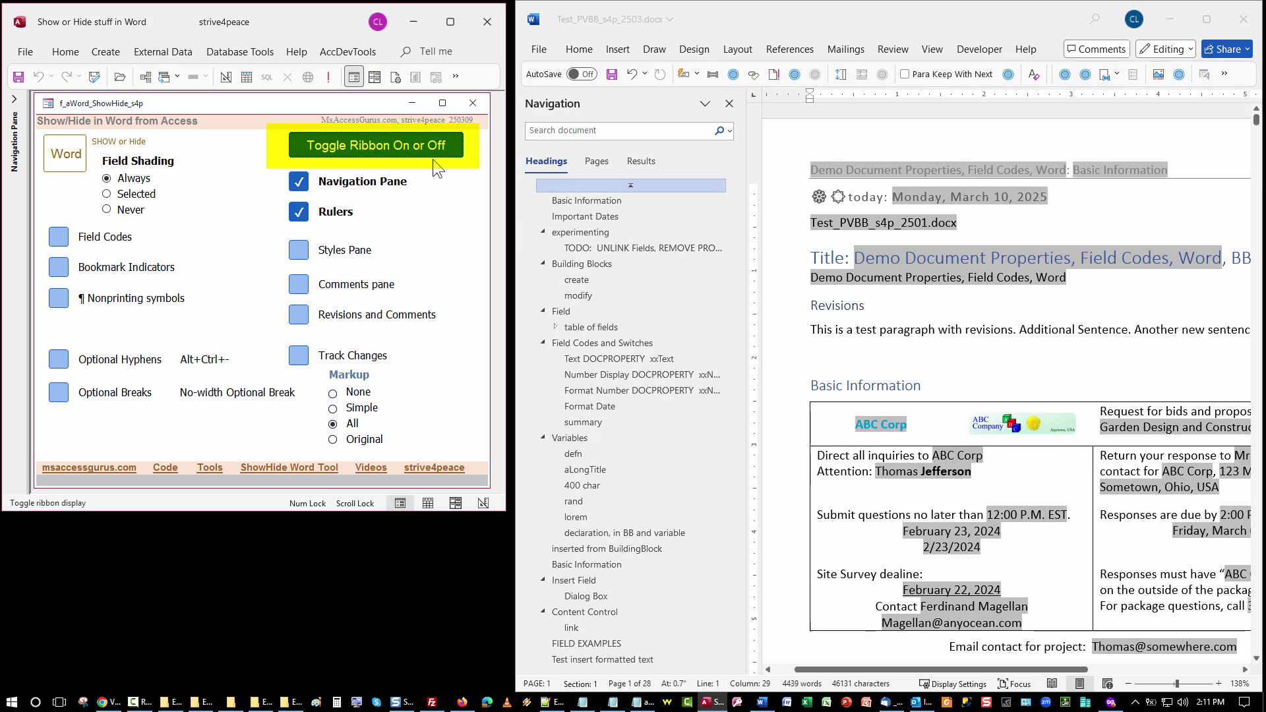